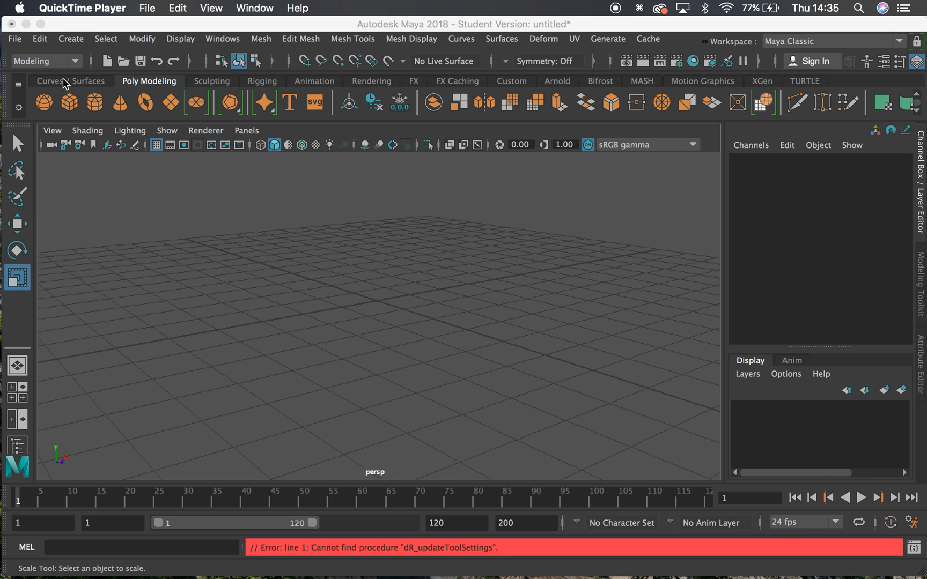
- Create a polygon cube at the centre of the grid
left_click(71, 39)
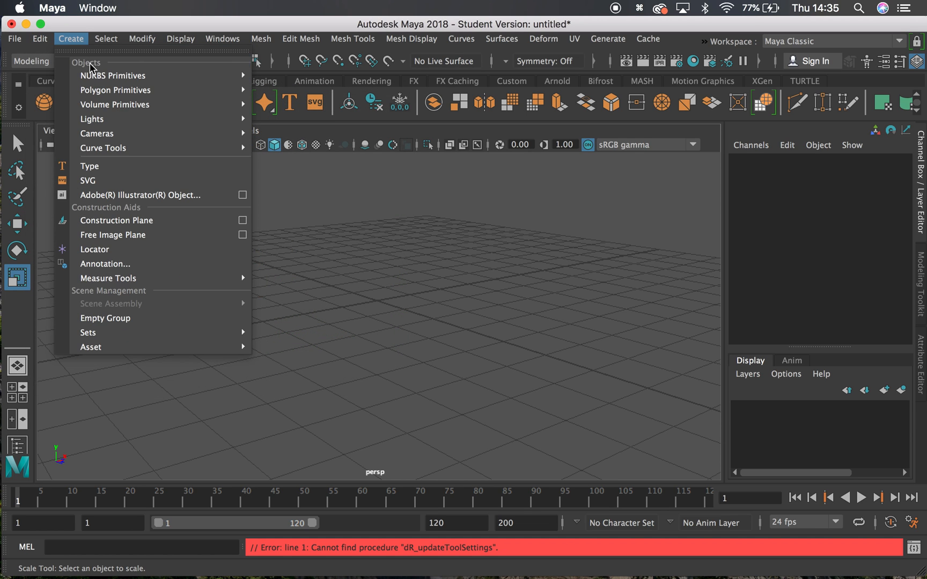
mouse_move(106, 90)
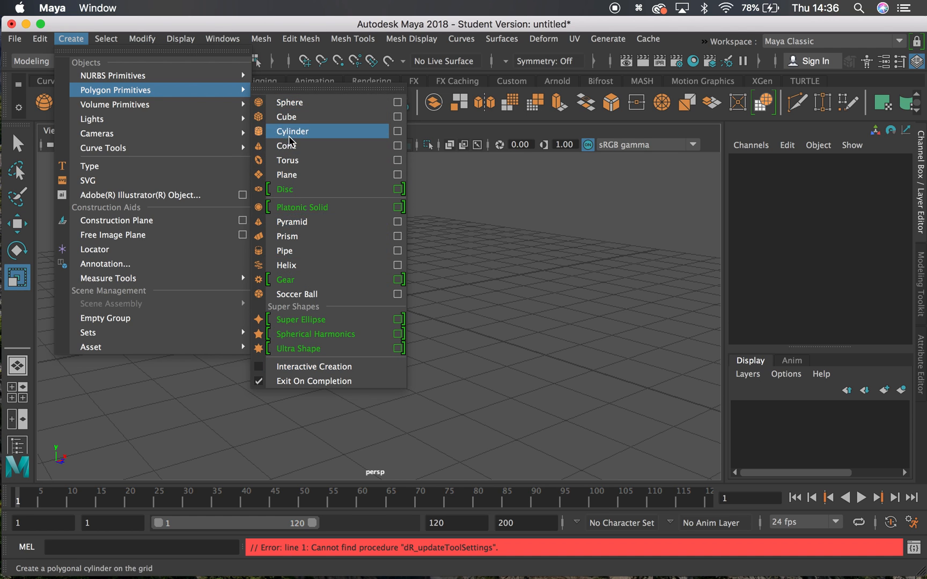
left_click(297, 120)
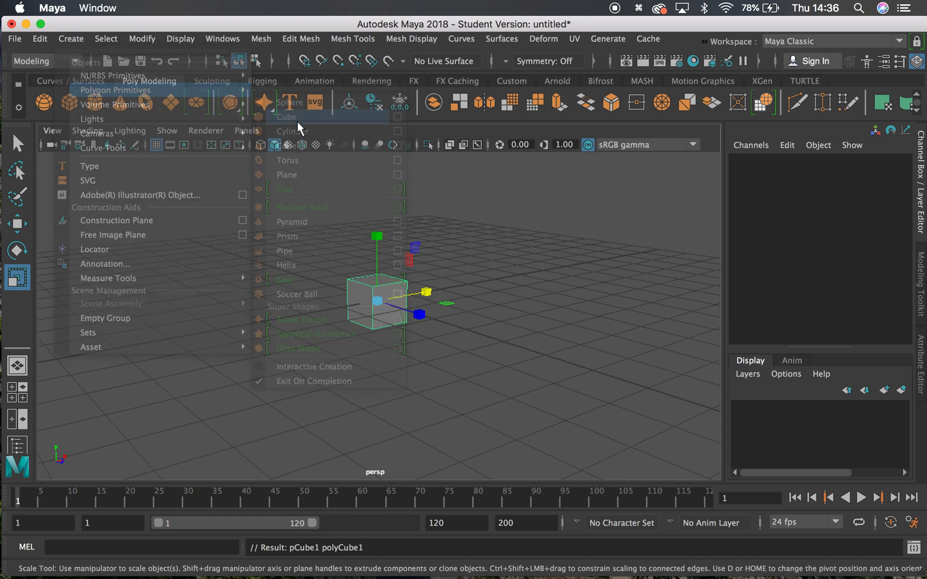
left_click_drag(300, 285, 296, 265, "alt")
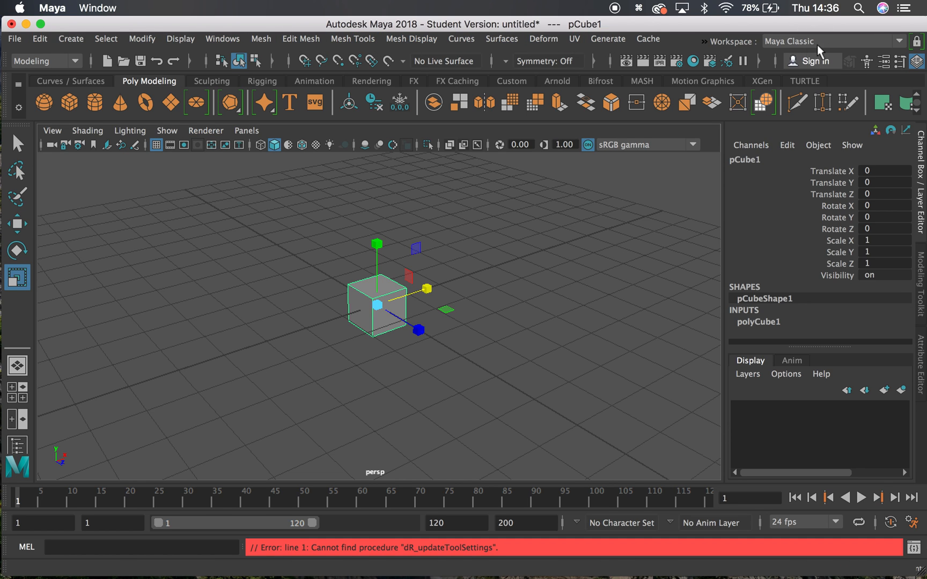
- Hide the Channel Box and show it again
left_click(917, 62)
left_click(917, 63)
left_click_drag(451, 279, 487, 276, "alt")
scroll(497, 287, "down", 3)
scroll(498, 287, "up", 6)
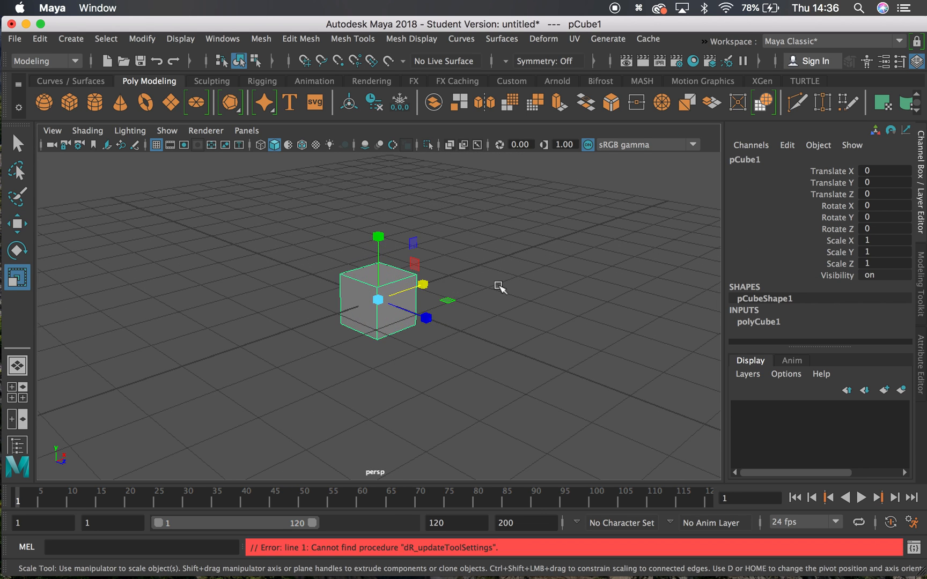
- Expand the cube's polyCube1 construction inputs and reveal its size and subdivision attributes
scroll(500, 286, "down", 2)
left_click(765, 323)
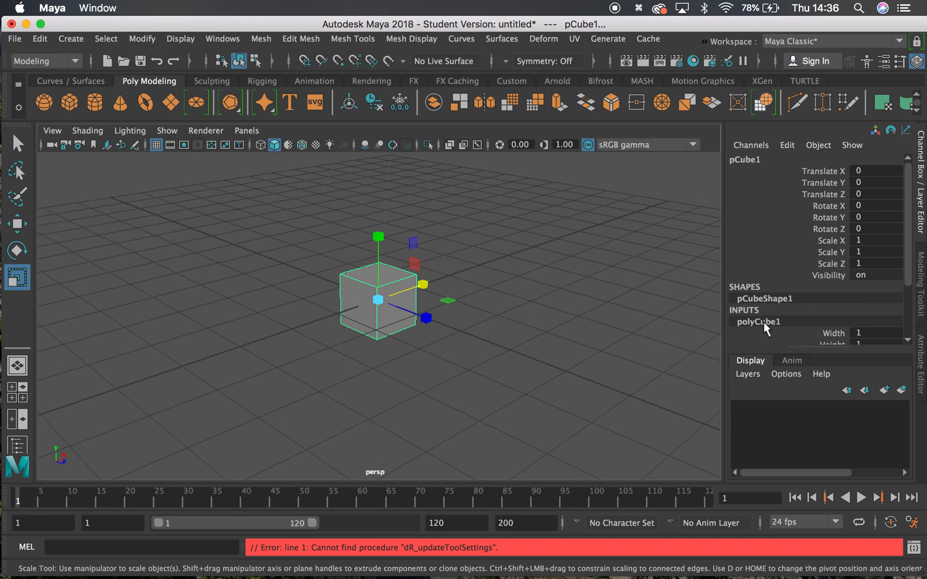
left_click_drag(910, 266, 914, 316)
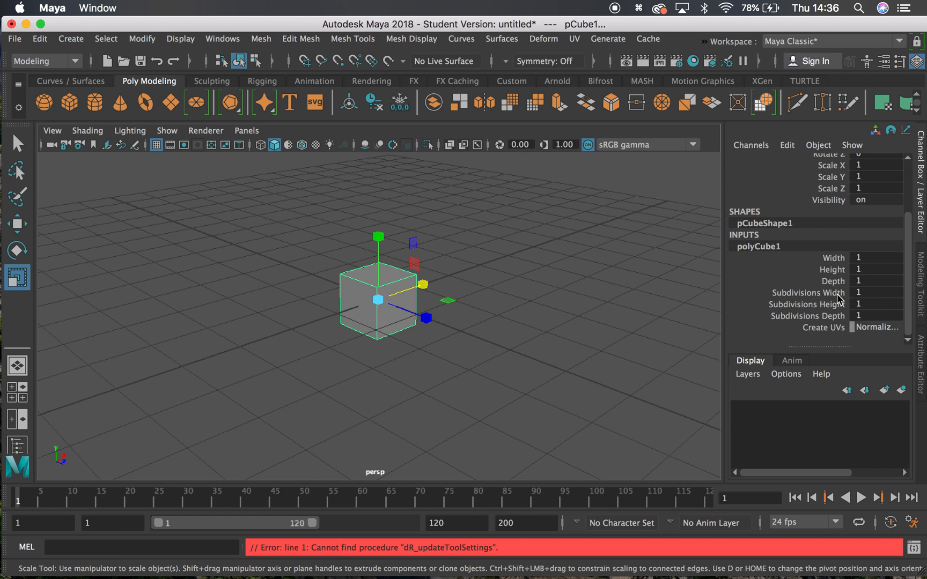
- Try stretching the cube's Width attribute to 8.5, and undo the change
left_click(839, 262)
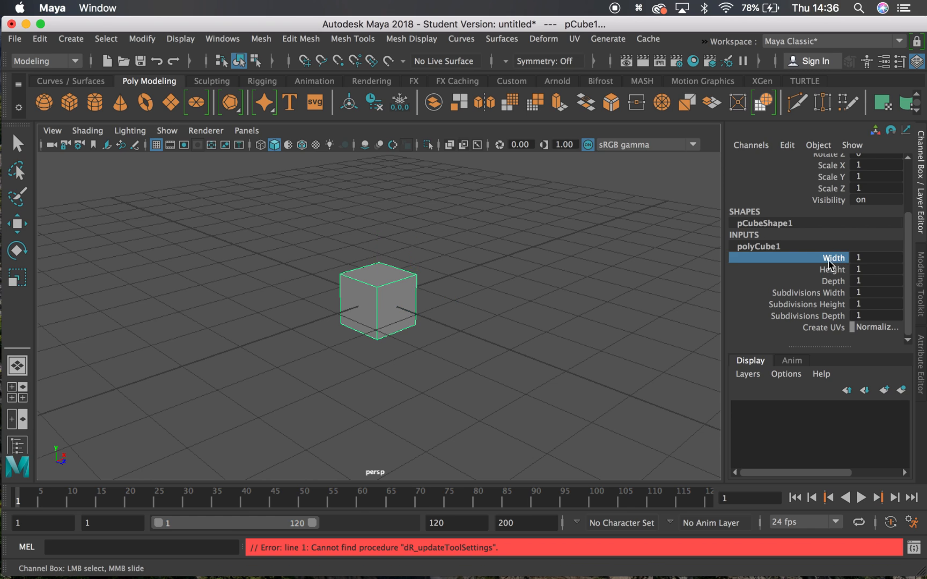
middle_click_drag(269, 259, 328, 257)
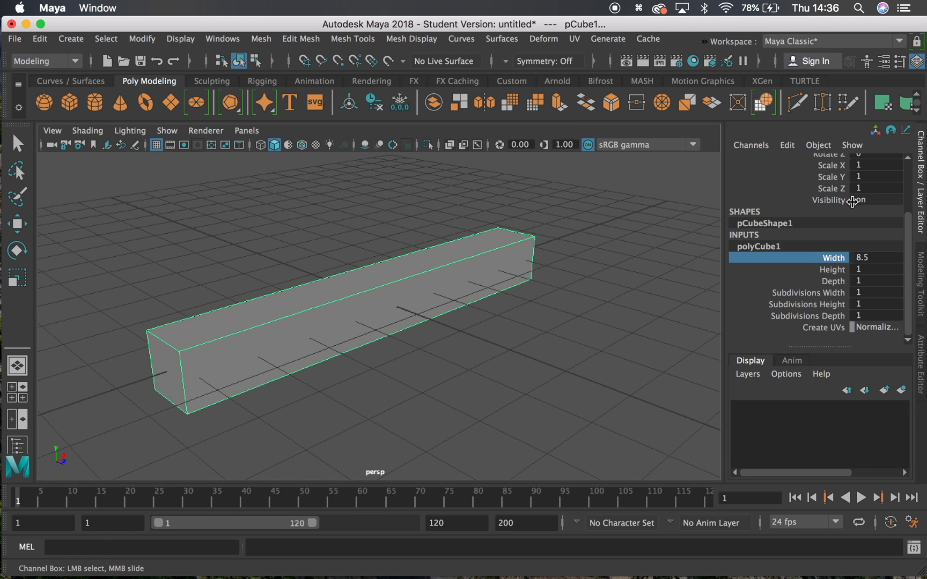
key("super+z")
- Try stretching the cube along X through its Scale X attribute and the scale manipulator, undoing each attempt
left_click(838, 167)
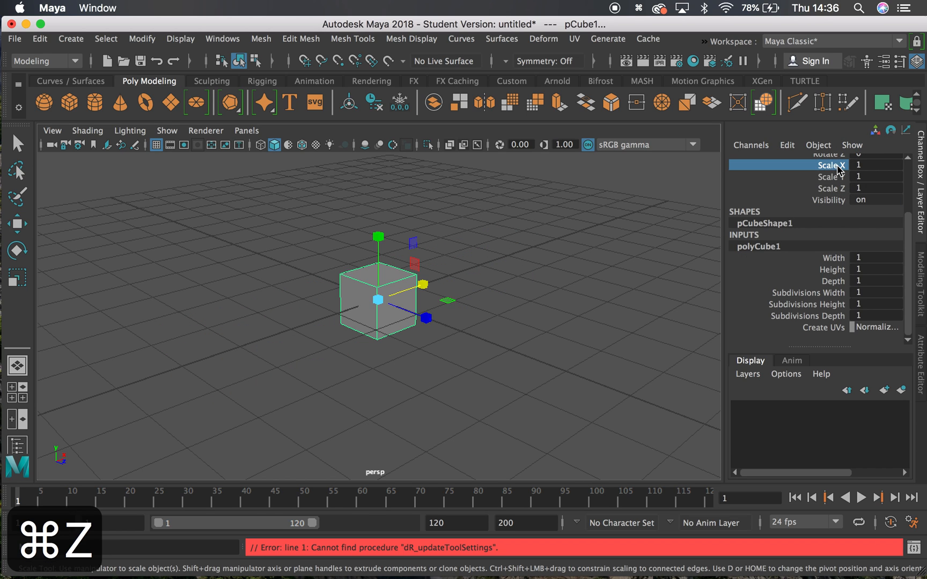
middle_click_drag(238, 300, 617, 309)
key("super+z")
left_click_drag(424, 284, 497, 304)
key("super+z")
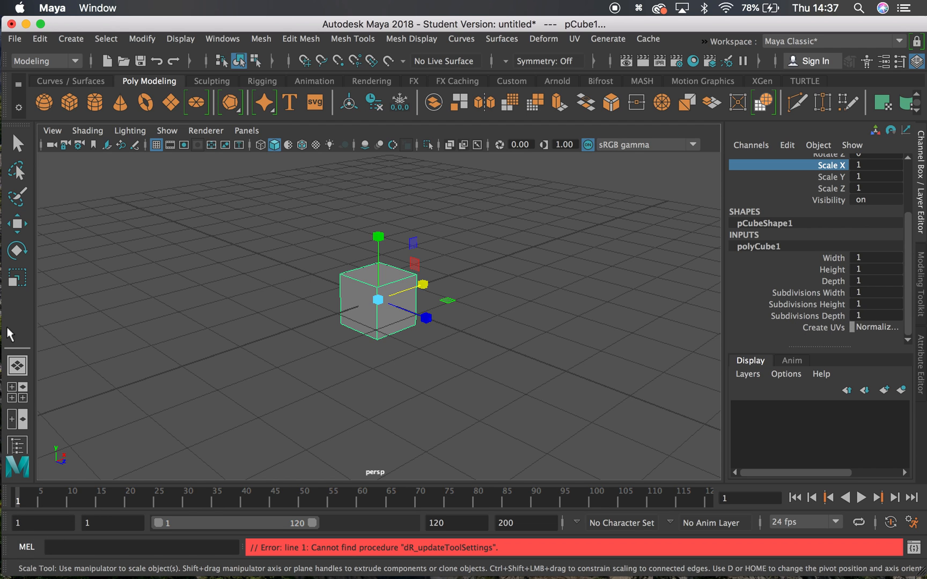
- Set the cube's Subdivisions Width, Subdivisions Height and Subdivisions Depth to 4 each
scroll(445, 290, "up", 6)
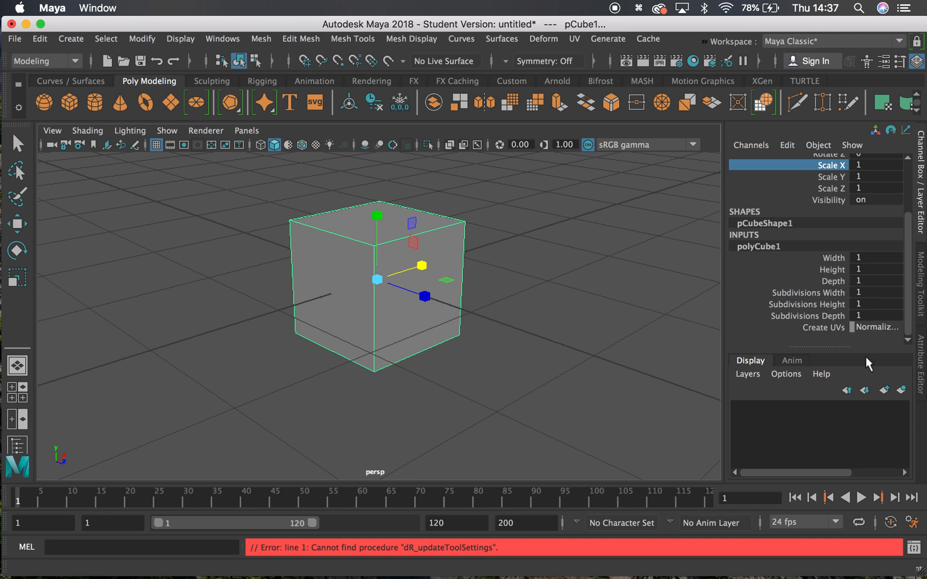
left_click(816, 294)
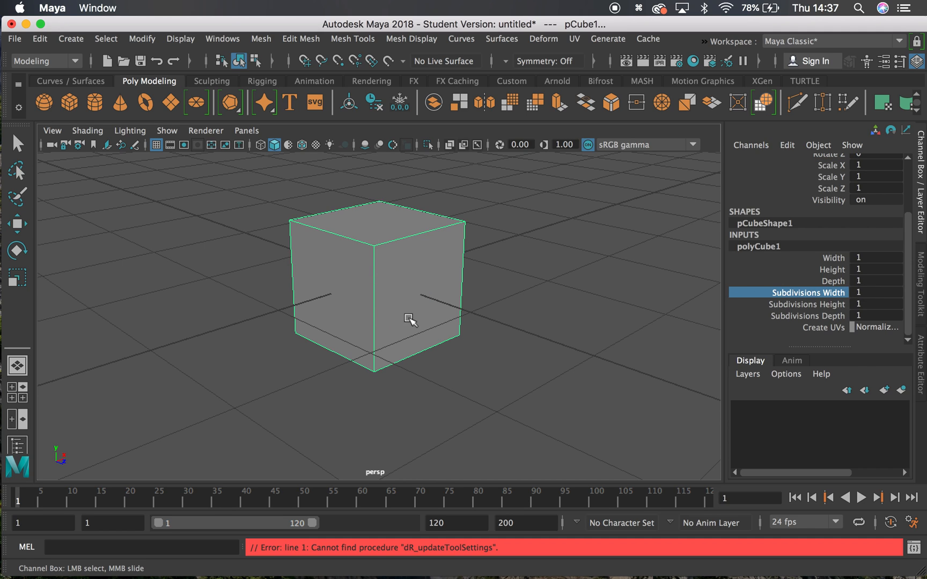
left_click(865, 294)
type("4")
key("Return")
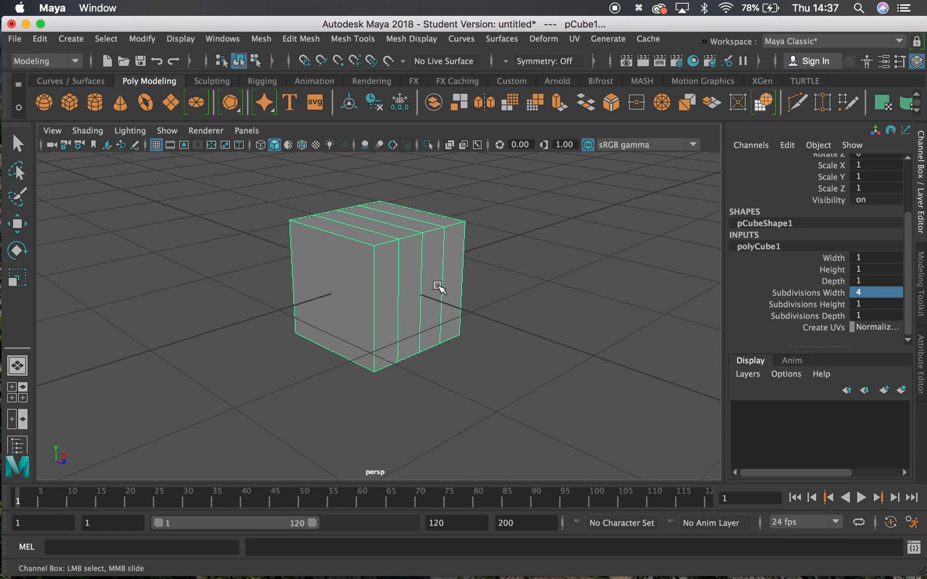
left_click(875, 309)
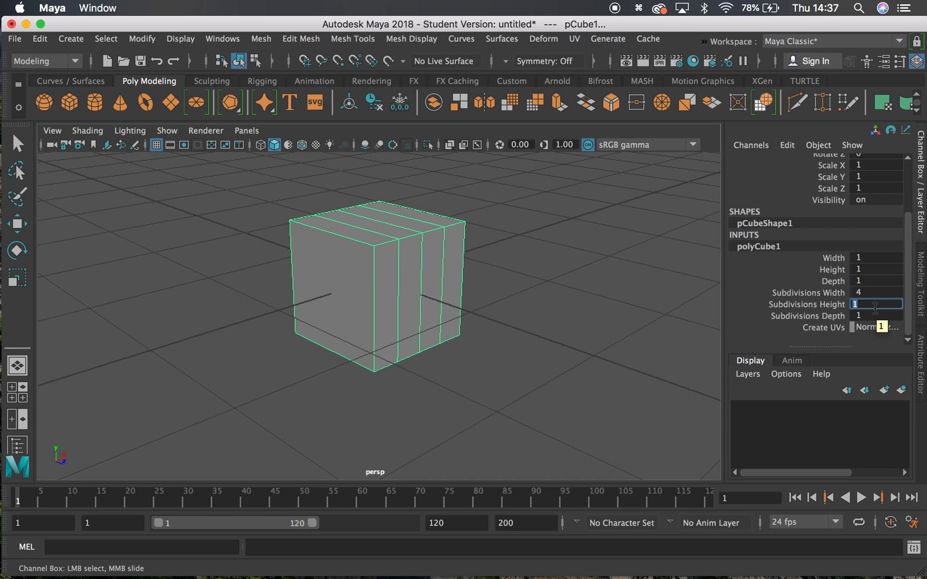
type("4")
key("Return")
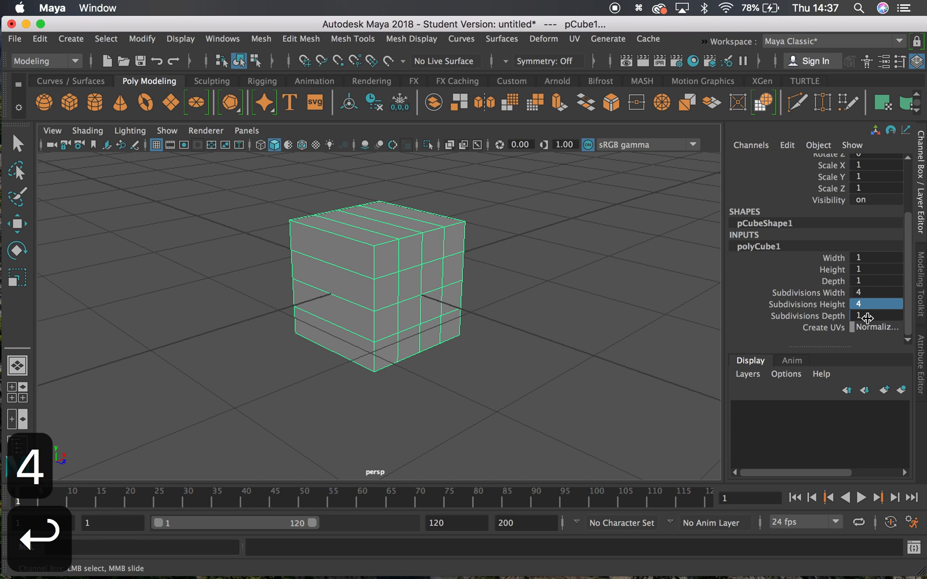
left_click(867, 317)
type("4")
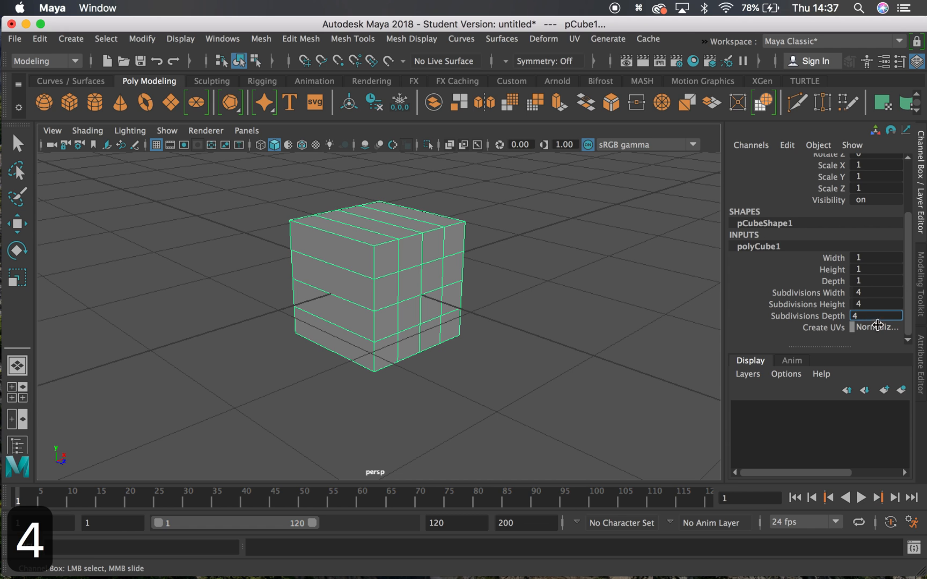
key("Return")
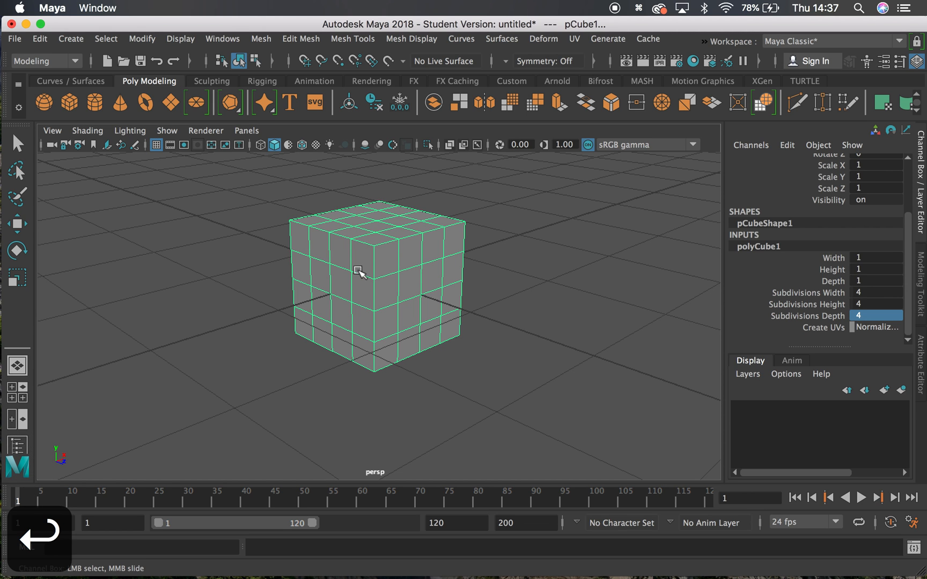
left_click_drag(263, 240, 312, 242, "alt")
right_click_drag(422, 279, 313, 244, "ctrl")
left_click_drag(343, 254, 382, 225, "alt")
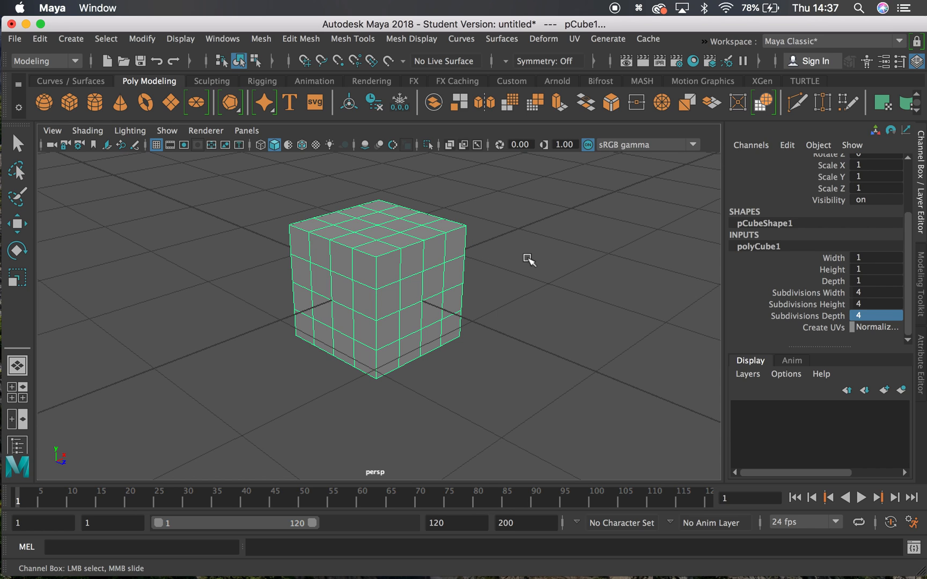
left_click(273, 61)
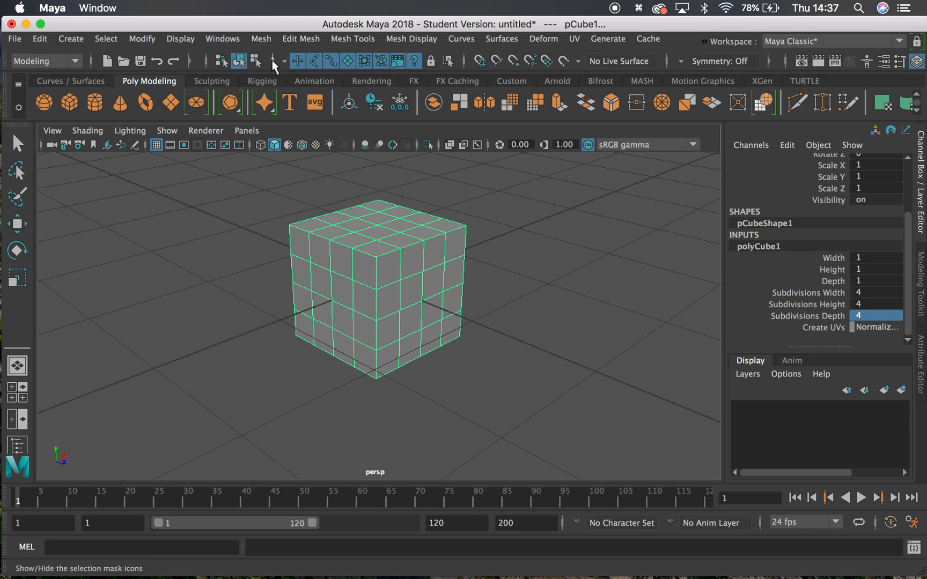
left_click(272, 61)
left_click(288, 62)
left_click(290, 62)
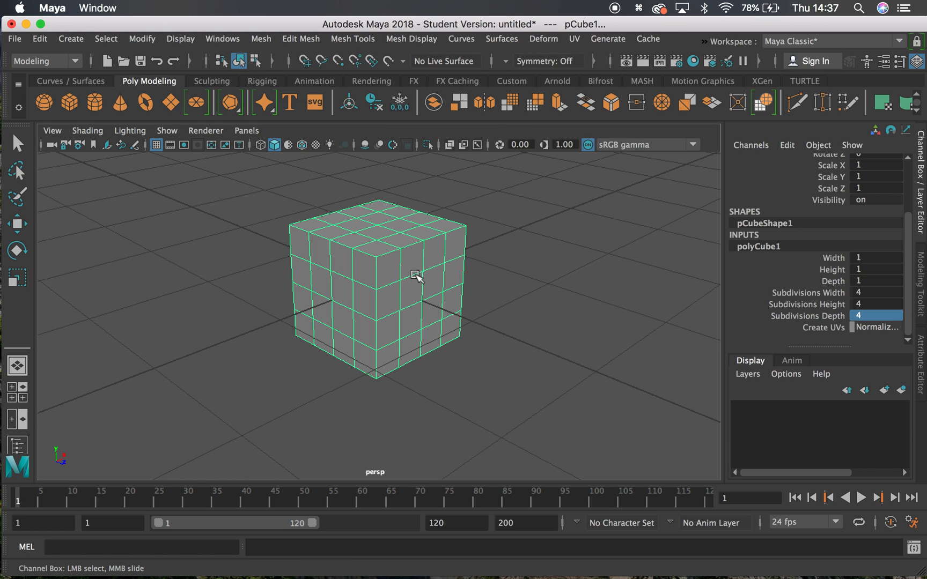
- Try moving the whole cube slightly down along Y with the Move tool, and undo the move
left_click(17, 224)
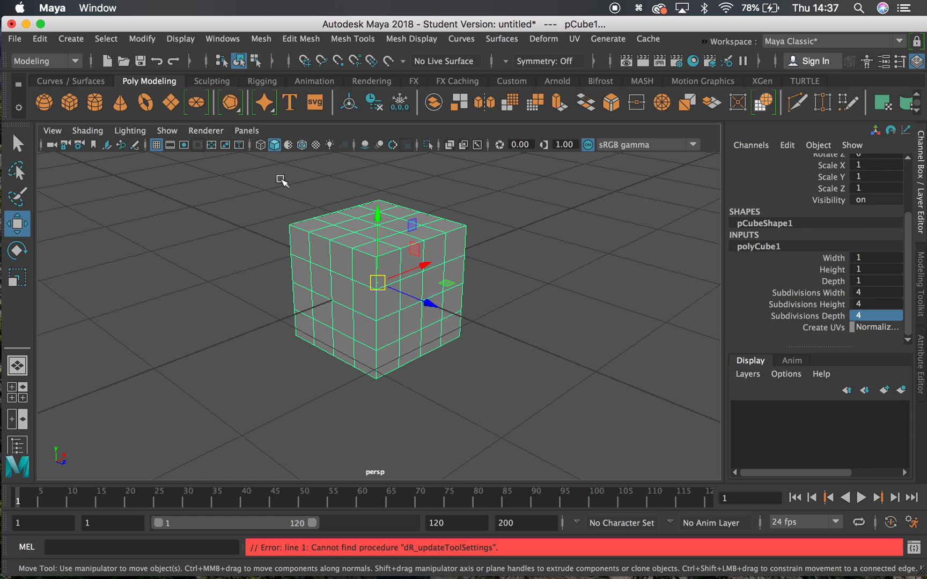
mouse_move(373, 216)
left_mouse_down()
mouse_move(372, 192)
mouse_move(407, 294)
mouse_move(379, 232)
left_mouse_up()
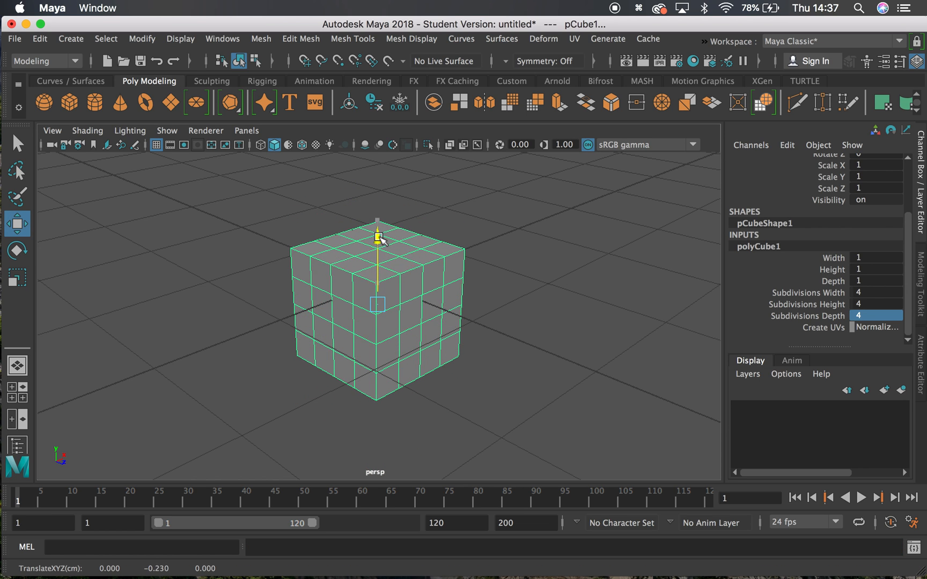
key("super+z")
- Switch the cube to vertex mode and shift its top layer of vertices in the negative Z direction
right_click(345, 245)
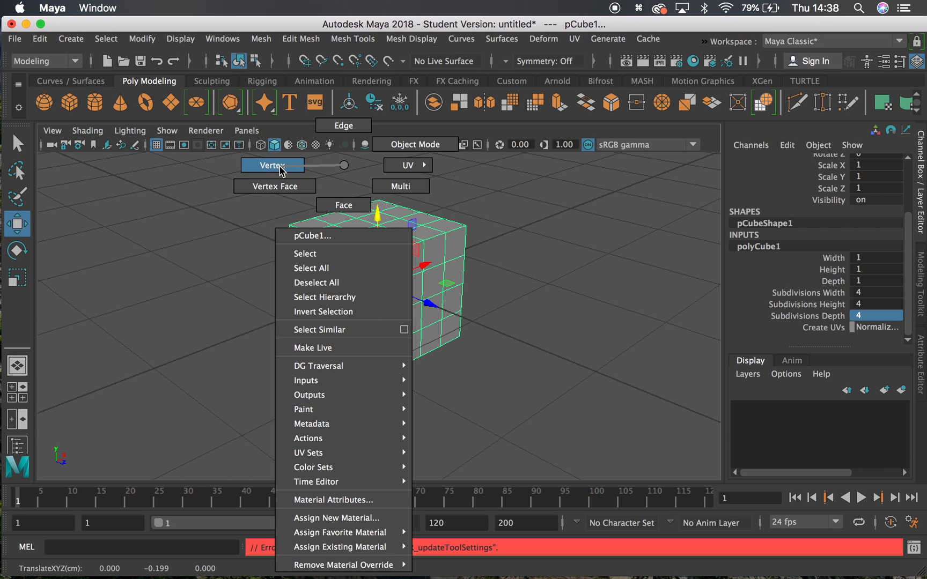
right_click_drag(279, 167, 279, 166)
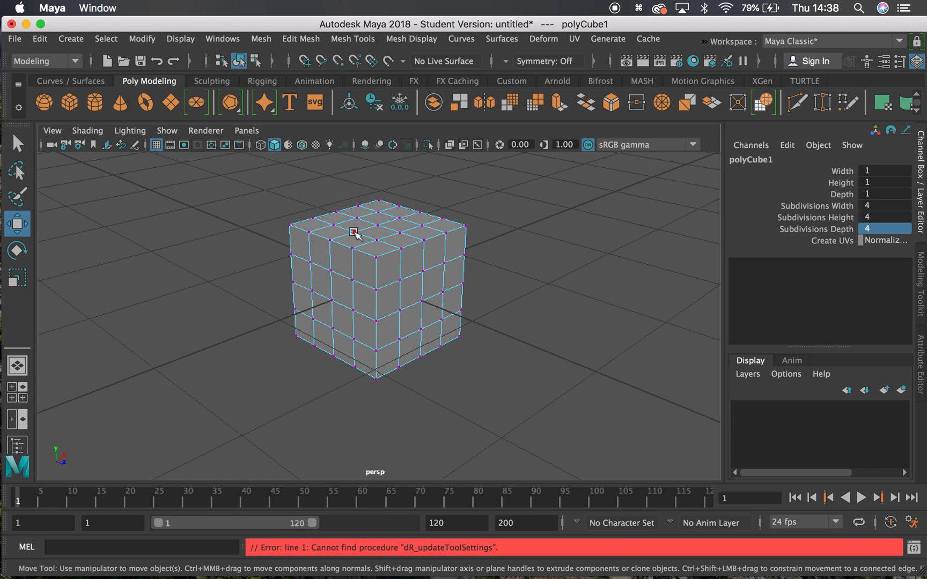
left_click_drag(238, 176, 625, 271)
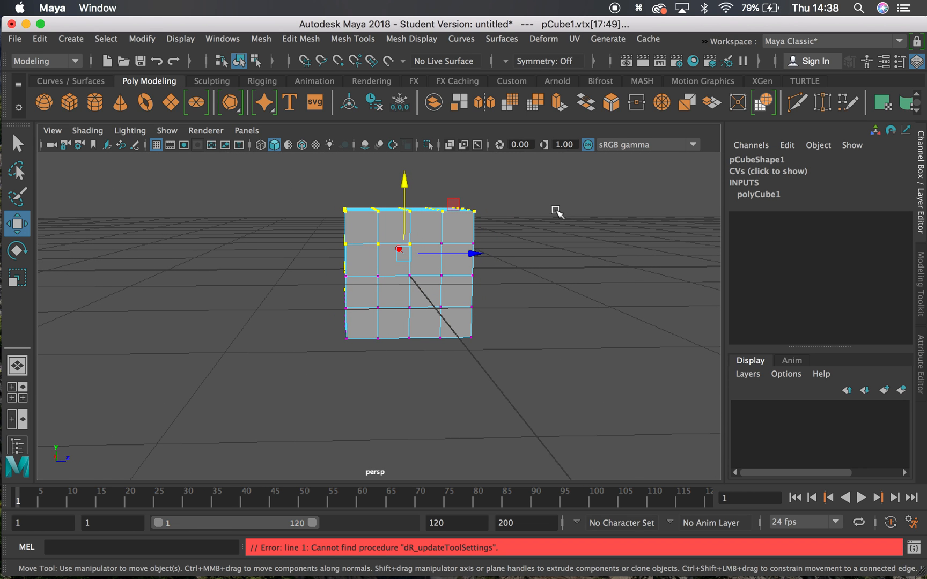
left_click_drag(549, 217, 548, 265, "alt")
left_click_drag(310, 175, 418, 244)
left_click_drag(441, 283, 410, 268, "alt")
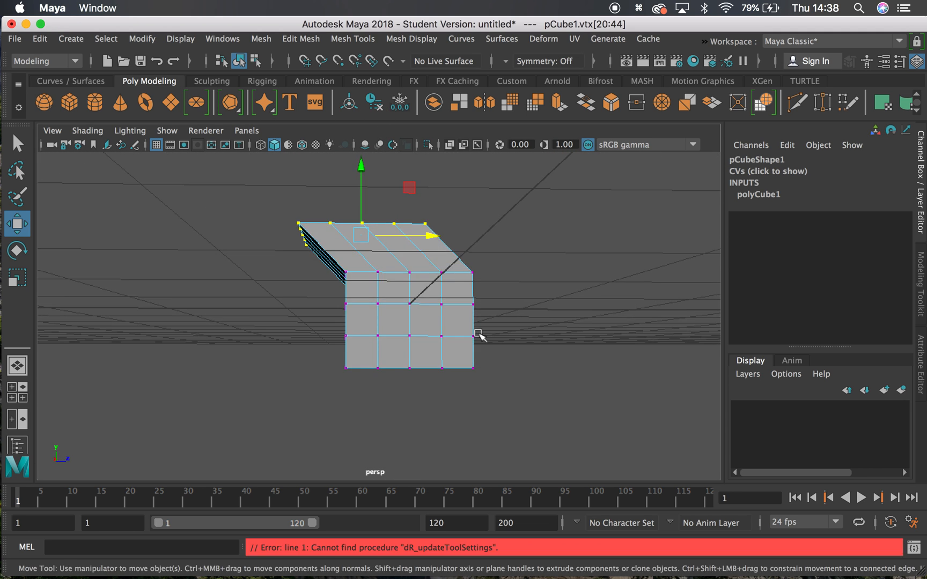
- Shift the bottom layer of vertices in negative Z and the middle row of vertices in positive Z
left_click_drag(541, 432, 541, 361)
left_click_drag(487, 374, 436, 378)
left_click_drag(353, 332, 566, 331, "alt")
left_click_drag(472, 306, 497, 320, "alt")
left_click_drag(496, 320, 356, 300, "alt")
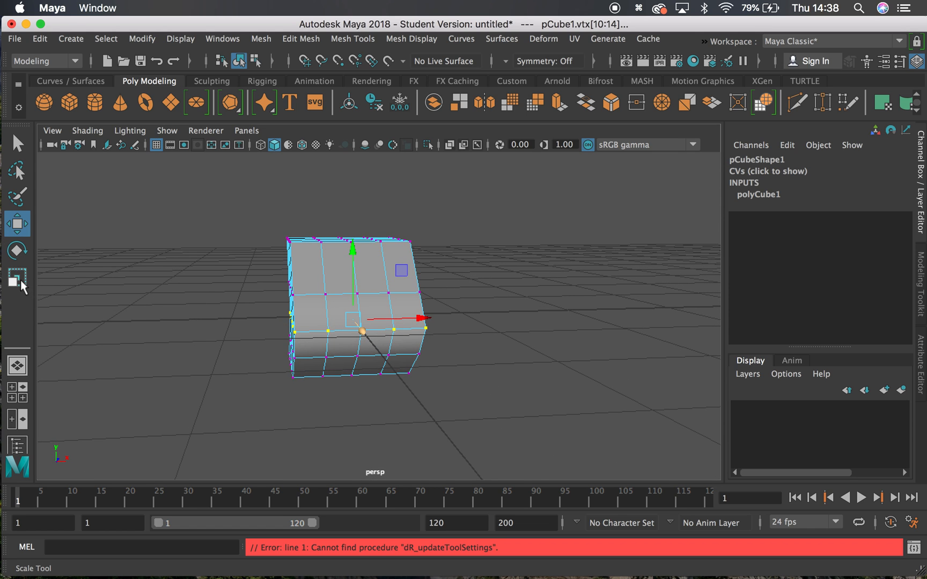
- Scale the selected middle row of vertices wider along X and Z, and move it forward in positive Z
key("r")
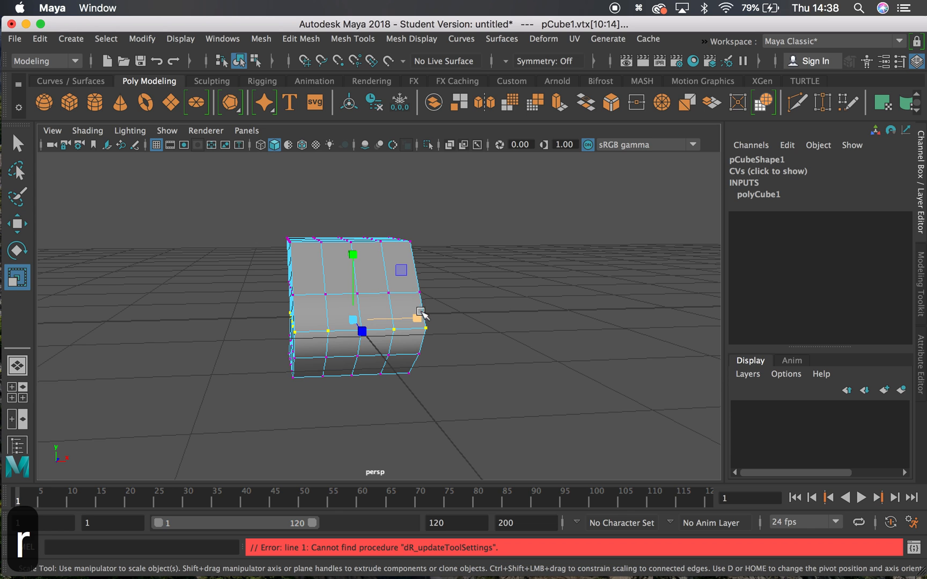
left_click_drag(420, 321, 486, 323)
left_click_drag(261, 329, 408, 317, "alt")
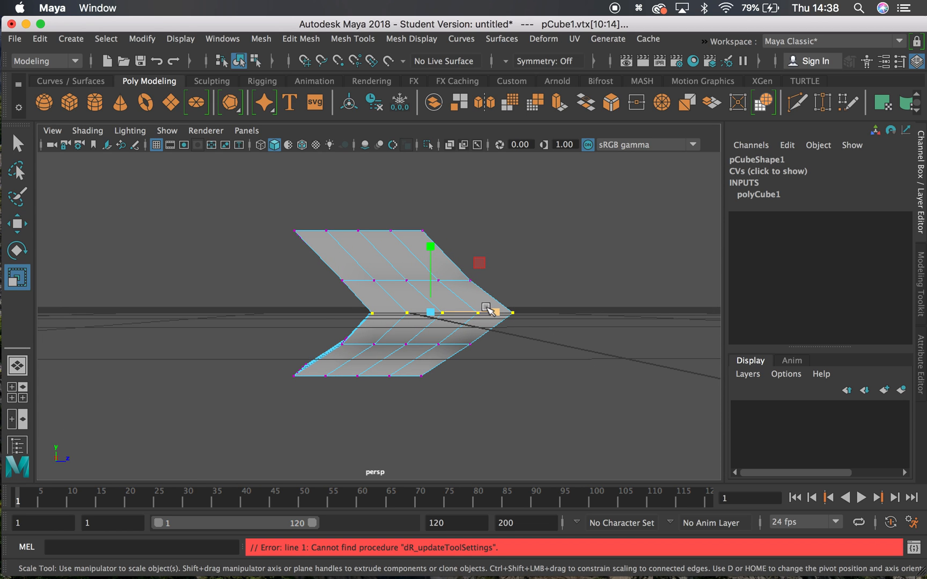
left_click_drag(492, 311, 503, 331)
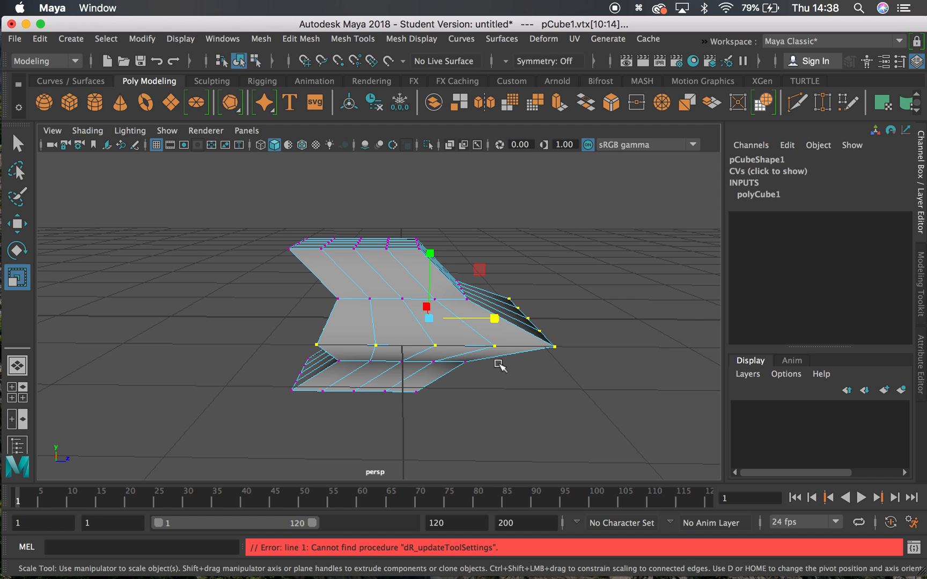
left_click_drag(442, 344, 456, 355, "alt")
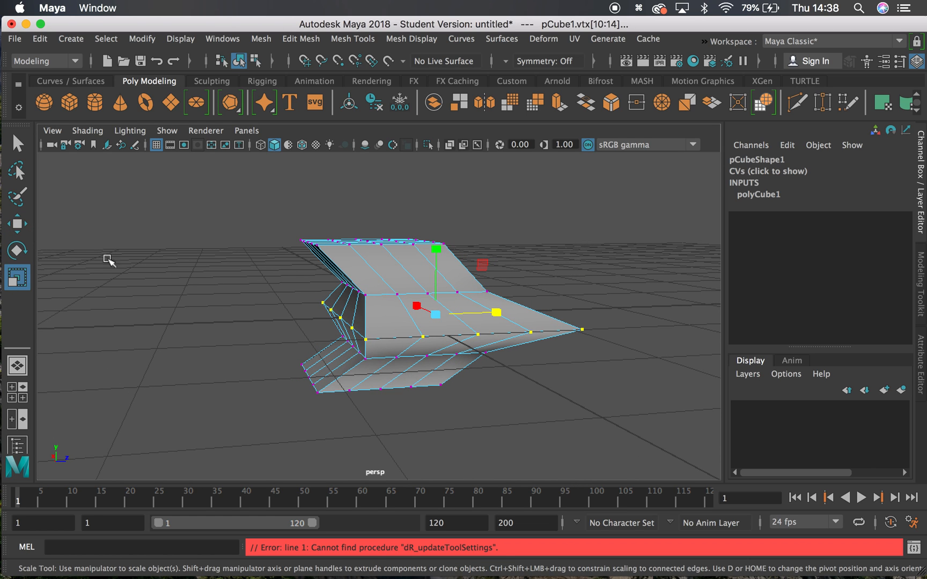
key("w")
left_click_drag(498, 313, 600, 304)
- Enlarge the row of vertices just above the middle row with the Scale tool, and activate the Rotate tool
left_click_drag(277, 262, 520, 295)
left_click_drag(519, 295, 279, 327, "alt")
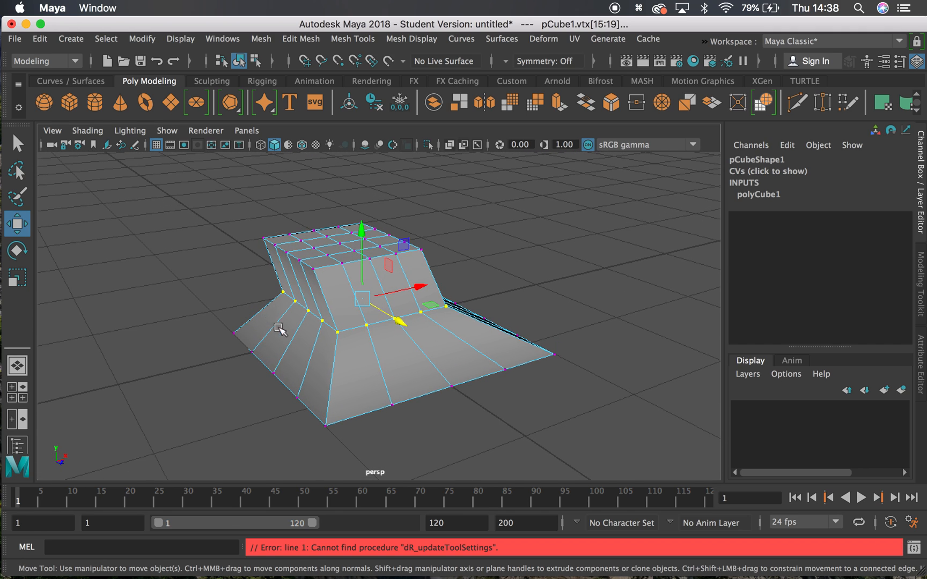
key("r")
left_click_drag(366, 295, 492, 282)
key("w")
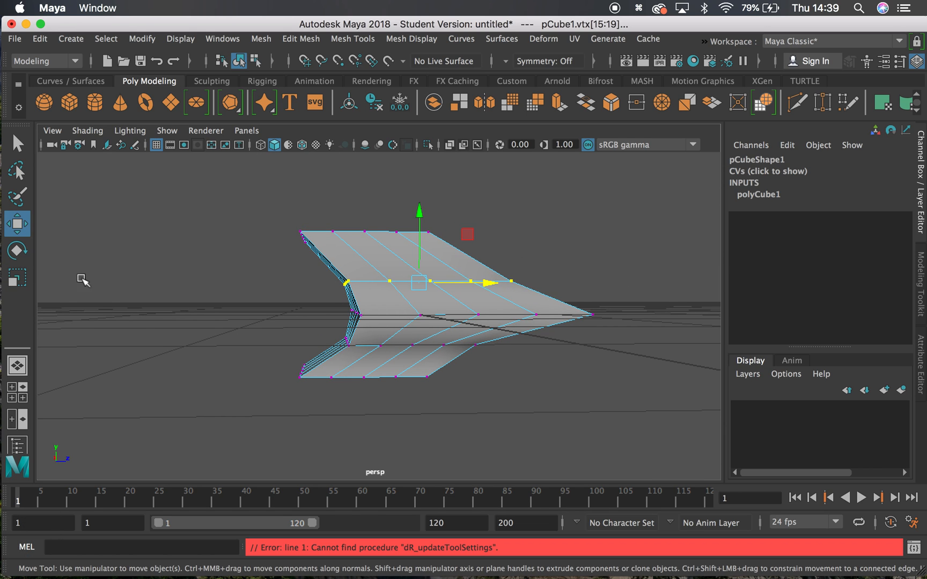
key("e")
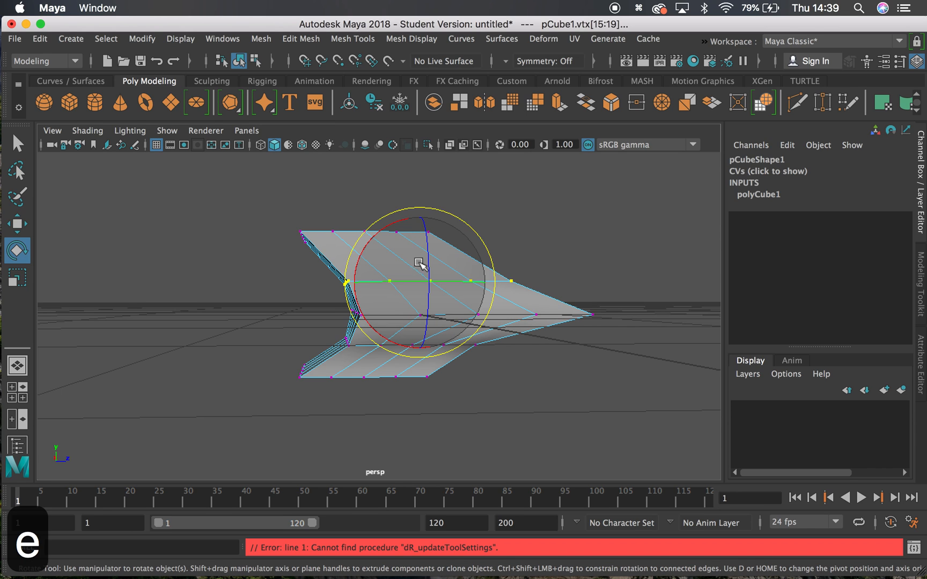
- Rotate the selected vertex row above the middle so its forward end tilts upward, and raise it slightly in Y
left_click_drag(379, 232, 368, 245)
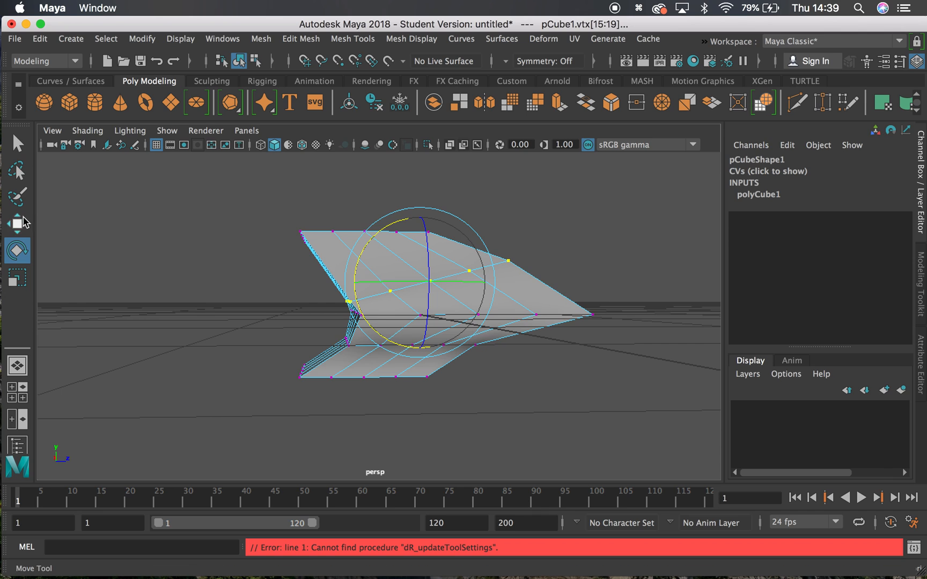
key("w")
left_click_drag(415, 213, 409, 195)
left_click_drag(463, 289, 457, 314, "alt")
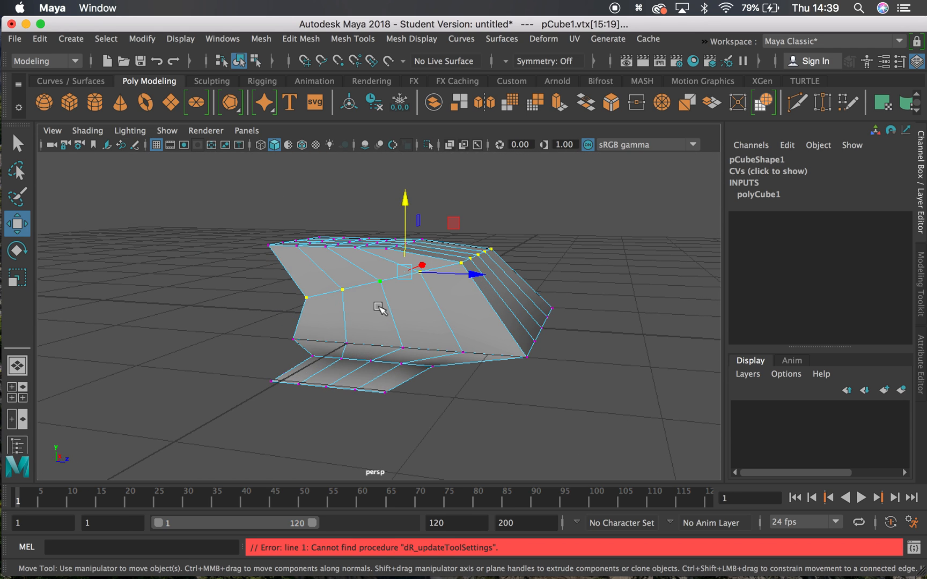
- Switch the cube to edge mode, select three neighbouring edges on its front and pull them forward in positive Z
right_click(379, 307)
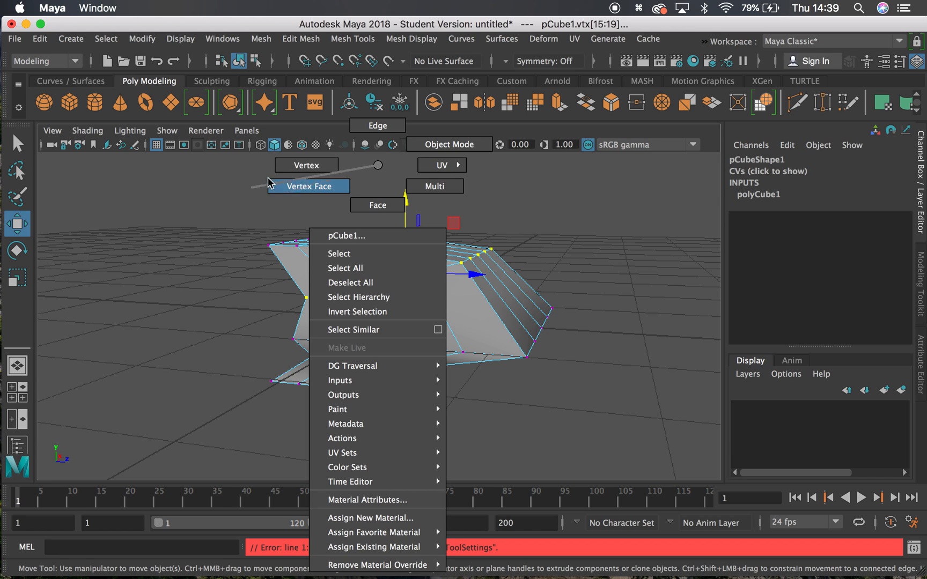
left_click(377, 125)
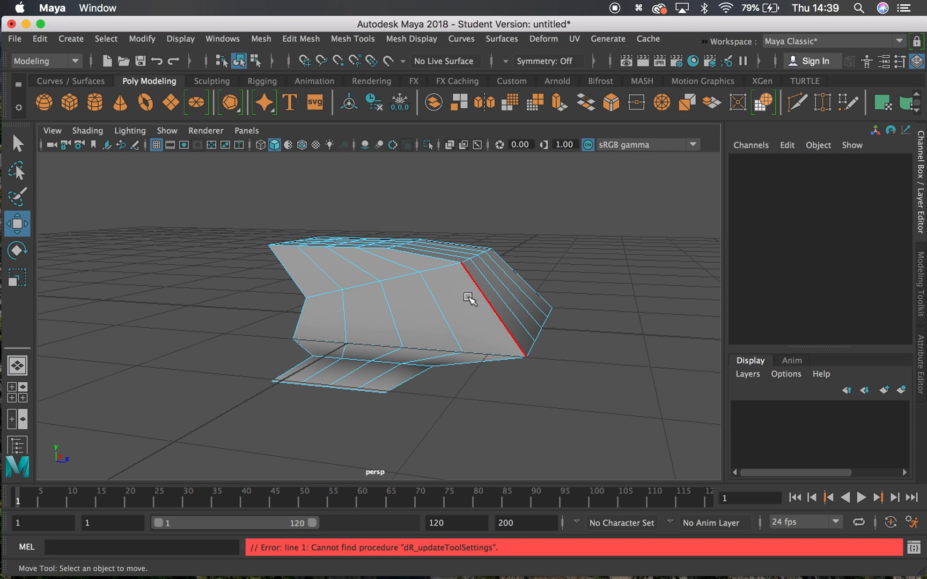
left_click(474, 299)
left_click_drag(475, 300, 401, 360, "alt")
left_click(325, 265)
left_click(376, 264)
double_click(374, 320)
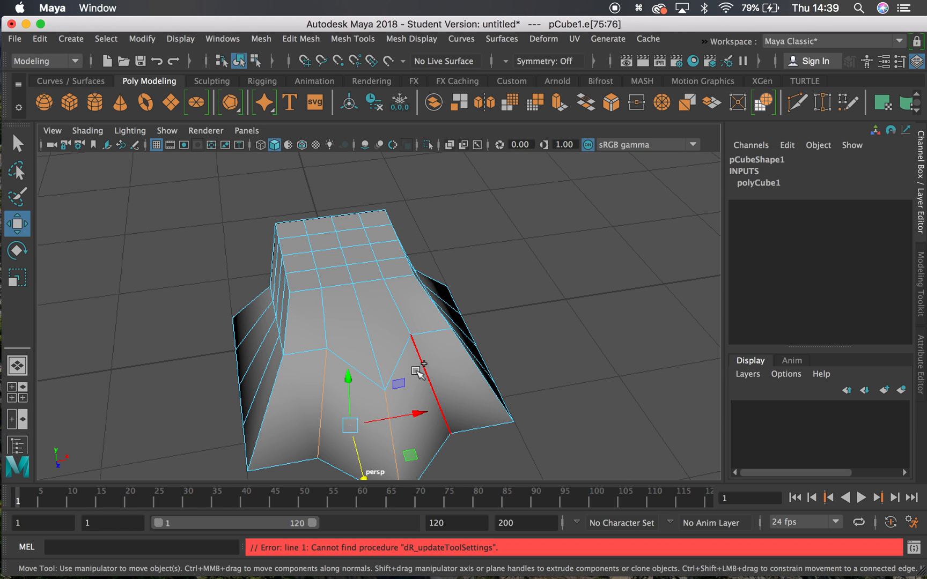
left_click_drag(499, 409, 527, 394, "alt")
left_click_drag(269, 290, 488, 250, "alt")
- Scale the selected front edges taller along Y and straighten them to nearly upright
key("r")
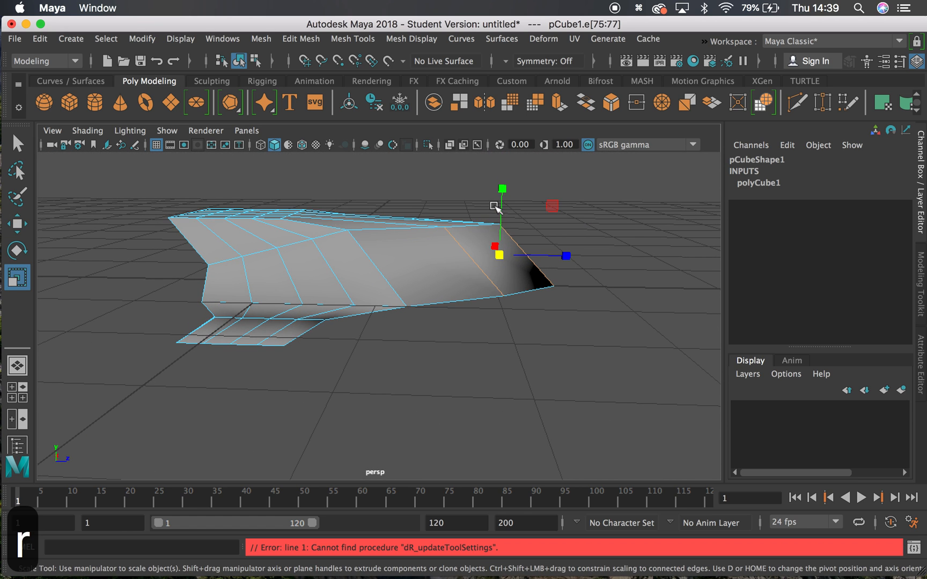
left_click_drag(504, 195, 484, 177)
key("alt+e")
left_click_drag(554, 245, 400, 295, "alt")
key("e")
key("r")
- Switch to face mode, select a side face near the front, try to reposition it, and undo the changes
left_click_drag(207, 278, 306, 263, "alt")
right_click(309, 263)
right_click_drag(309, 263, 310, 209)
left_click(291, 289)
left_click_drag(292, 291, 563, 337, "alt")
key("w")
left_click_drag(529, 296, 483, 185)
key("z")
key("w")
key("e")
key("z")
- Examine the reshaped cube from several angles
middle_click_drag(244, 218, 245, 304, "alt")
left_click_drag(246, 303, 217, 323, "alt")
right_click_drag(355, 367, 211, 325, "alt")
middle_click_drag(387, 370, 379, 310, "alt")
right_click_drag(252, 252, 267, 276, "alt")
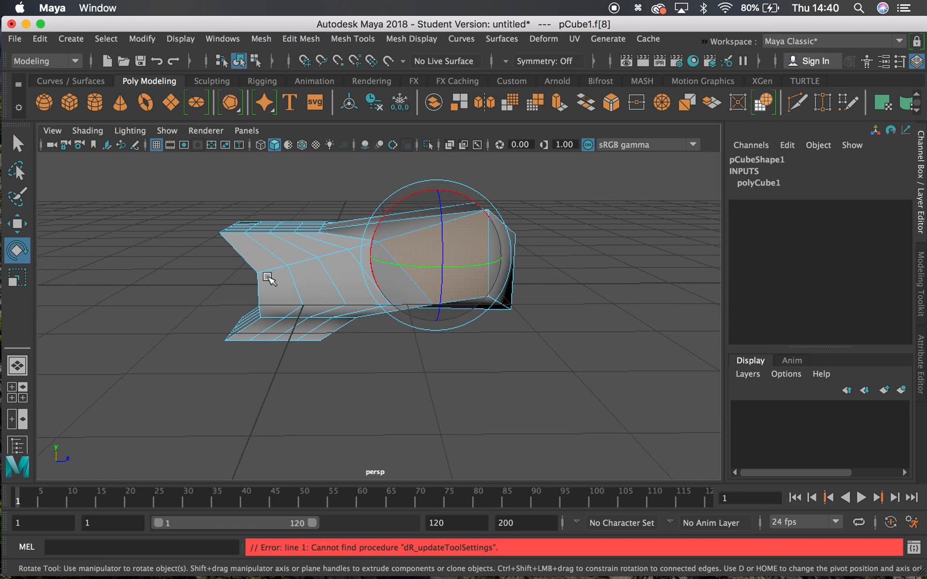
left_click_drag(267, 278, 658, 301, "alt")
left_click_drag(182, 290, 205, 307, "alt")
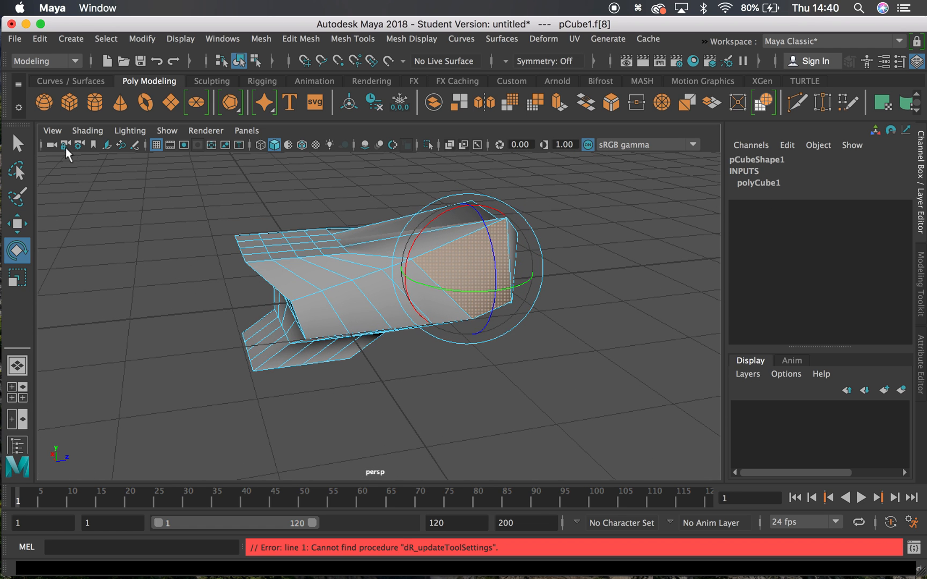
- Create a polygon sphere and raise it about 2.26 units in Y, above the reshaped cube
left_click(44, 107)
right_click_drag(408, 285, 358, 285, "alt")
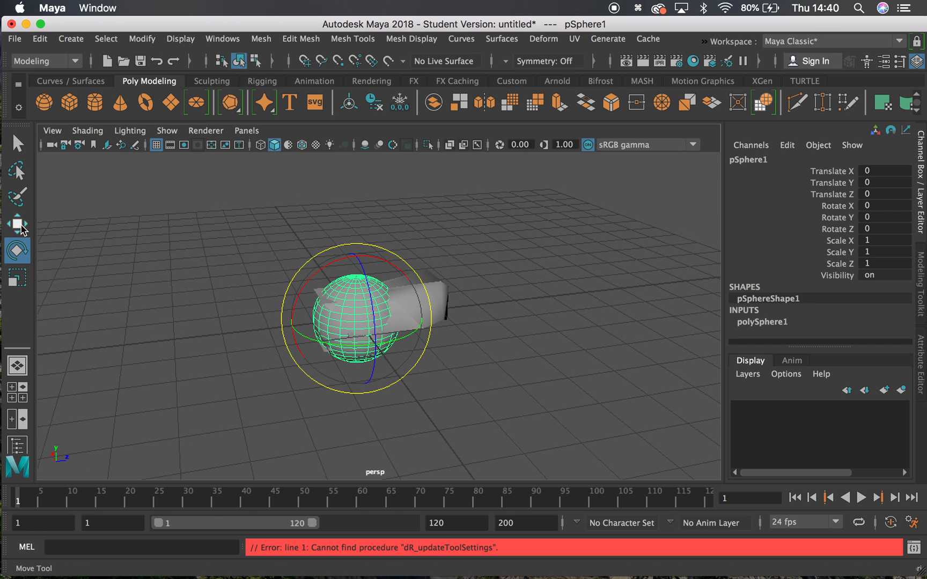
key("w")
left_click_drag(357, 251, 356, 157)
left_click_drag(401, 190, 380, 254, "alt")
right_click_drag(380, 255, 436, 246, "alt")
middle_click_drag(437, 201, 513, 372, "alt")
left_click_drag(513, 373, 484, 340, "alt")
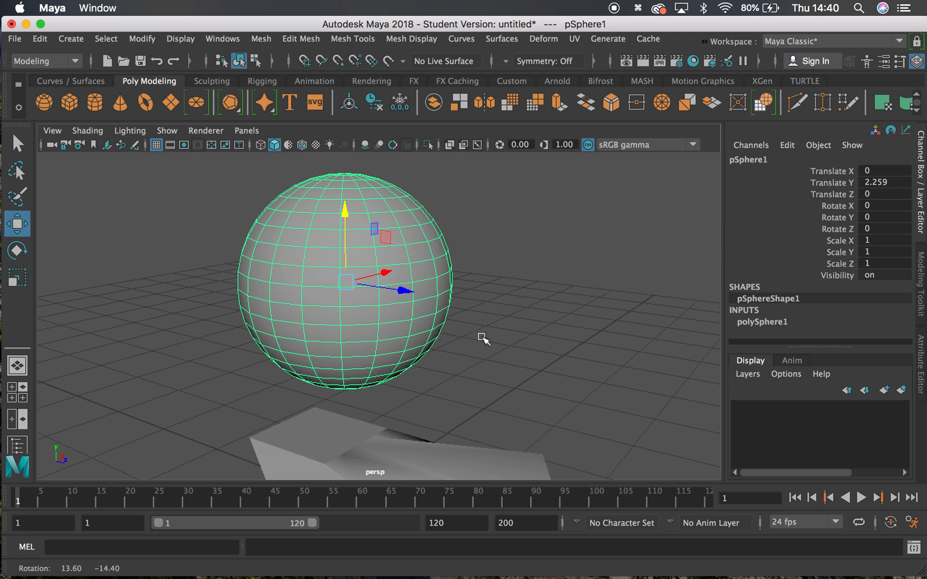
key("w")
left_click_drag(310, 245, 263, 162, "alt")
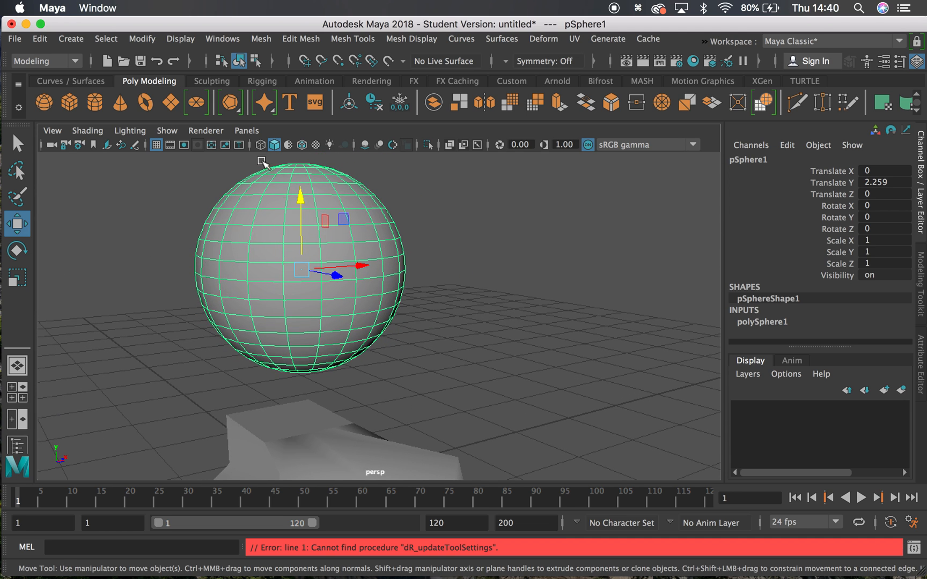
- Expand the sphere's polySphere1 settings and set both Subdivisions Axis and Subdivisions Height to 12
left_click(768, 322)
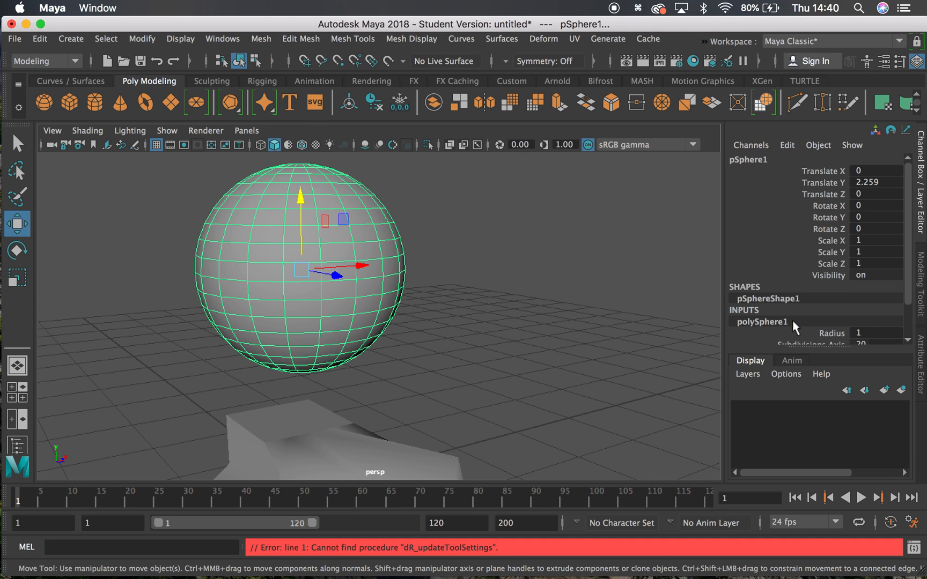
left_click_drag(908, 290, 879, 318)
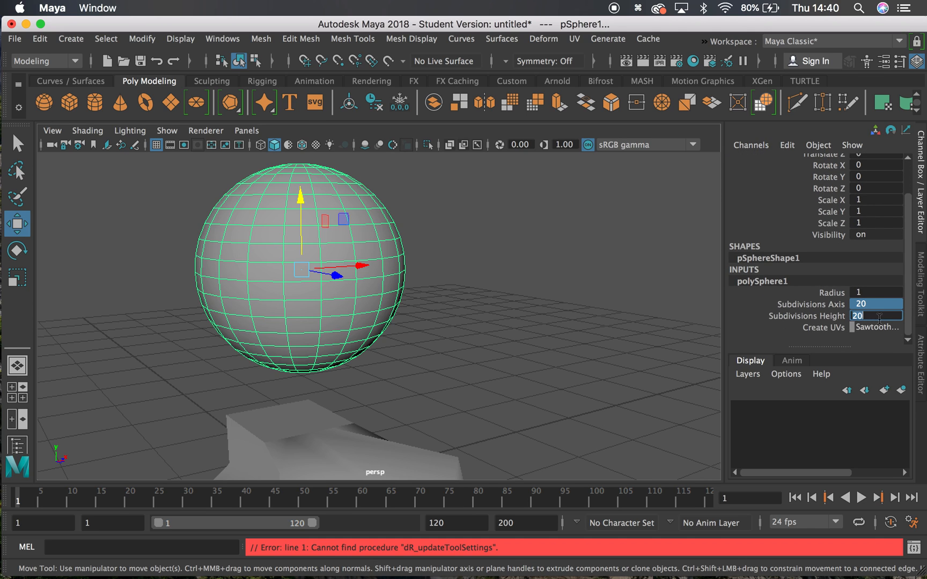
type("12")
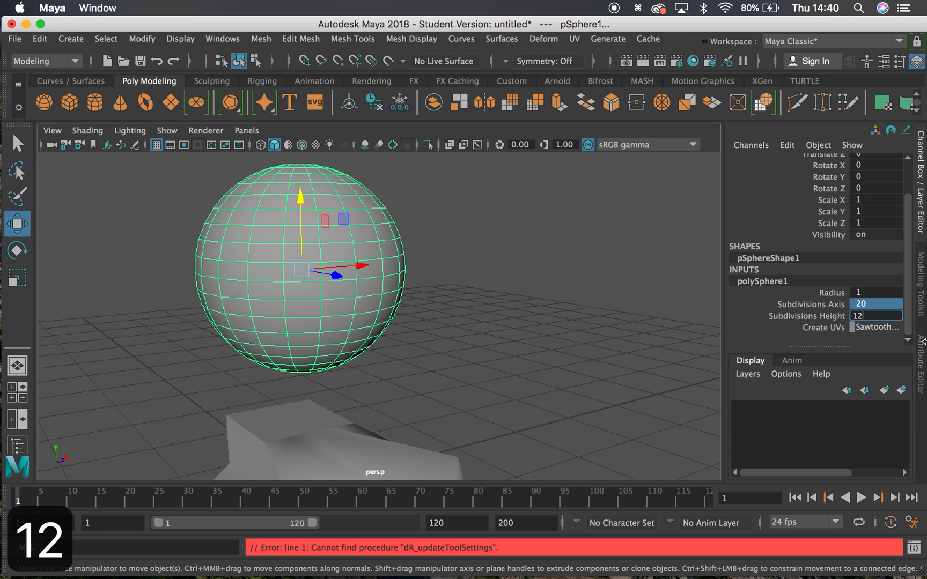
key("Return")
left_click_drag(416, 292, 477, 282, "alt")
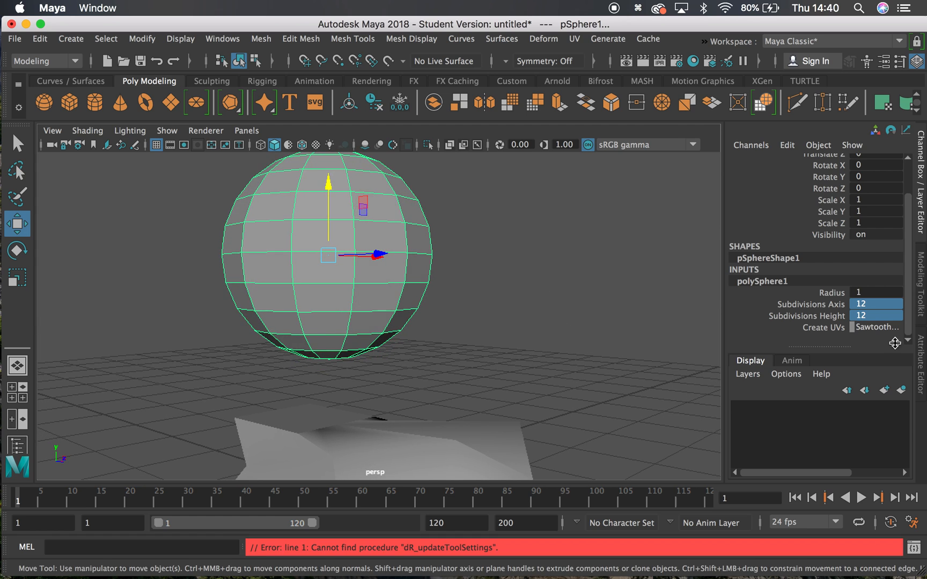
- Reduce the sphere's Subdivisions Axis and Subdivisions Height to 4
double_click(873, 316)
type("4")
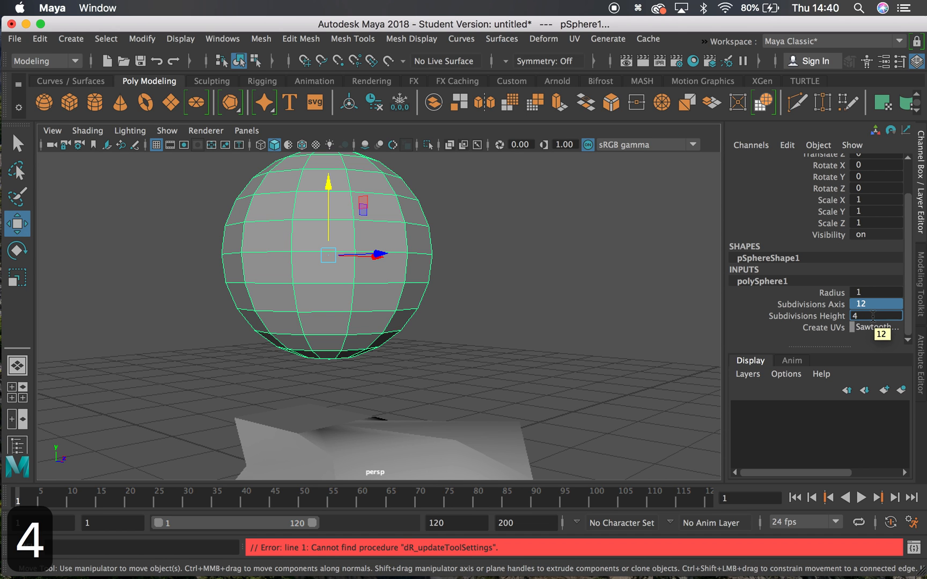
key("Return")
left_click_drag(422, 287, 498, 321, "alt")
- Try to lower the sphere's Subdivisions Axis and Subdivisions Height to 2
key("1")
left_click(864, 315)
type("2")
key("Return")
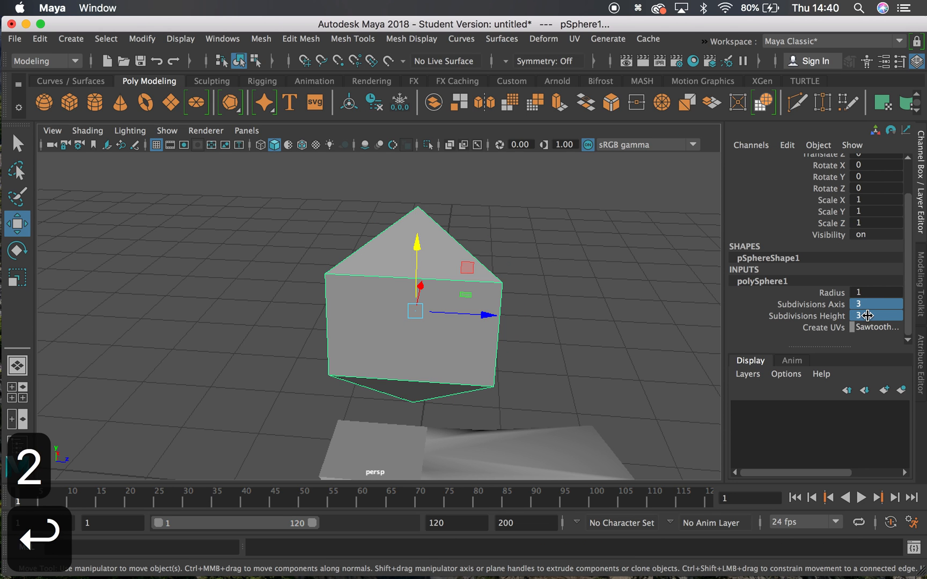
left_click_drag(513, 257, 464, 241, "alt")
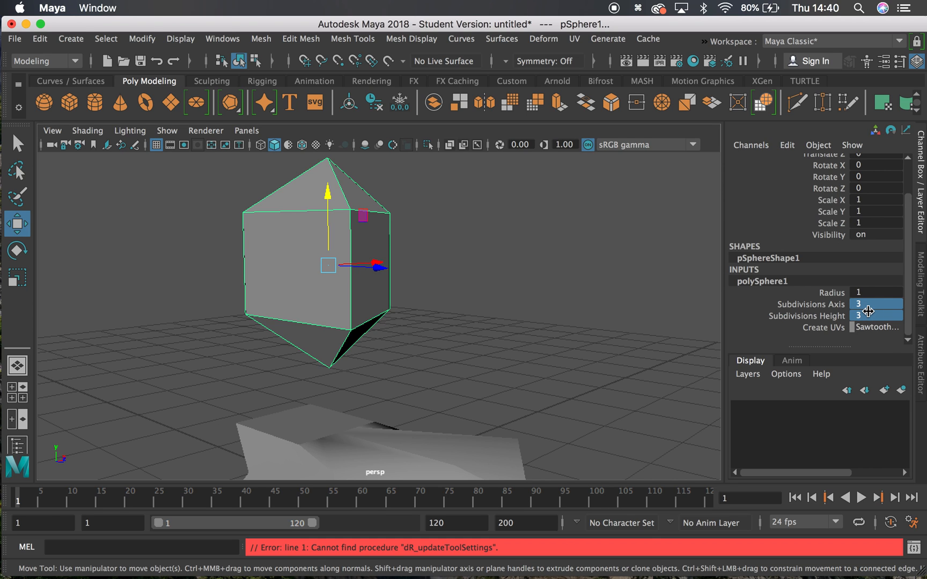
- Set the sphere's Subdivisions Axis and Subdivisions Height to 40, and display the scene shaded
key("4")
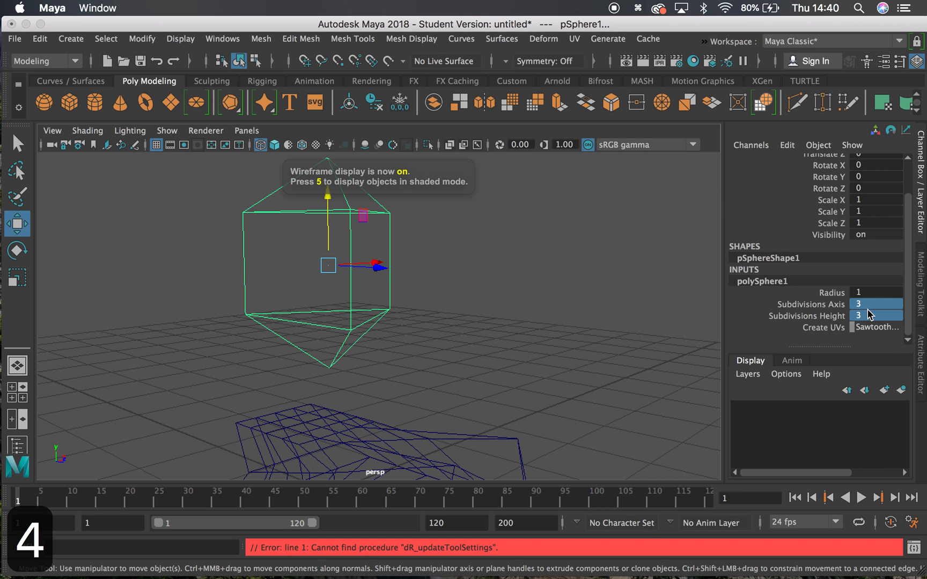
left_click(867, 314)
left_click(865, 305)
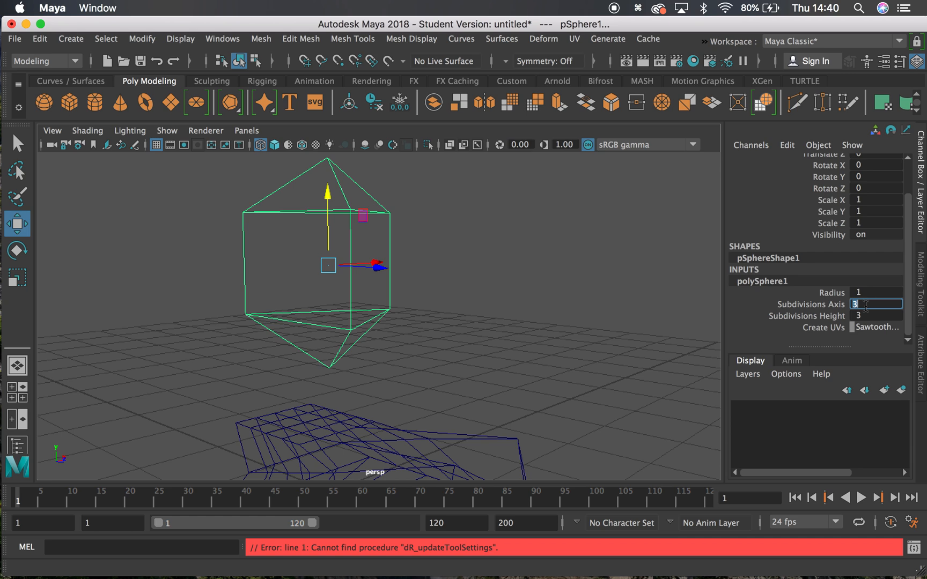
type("40")
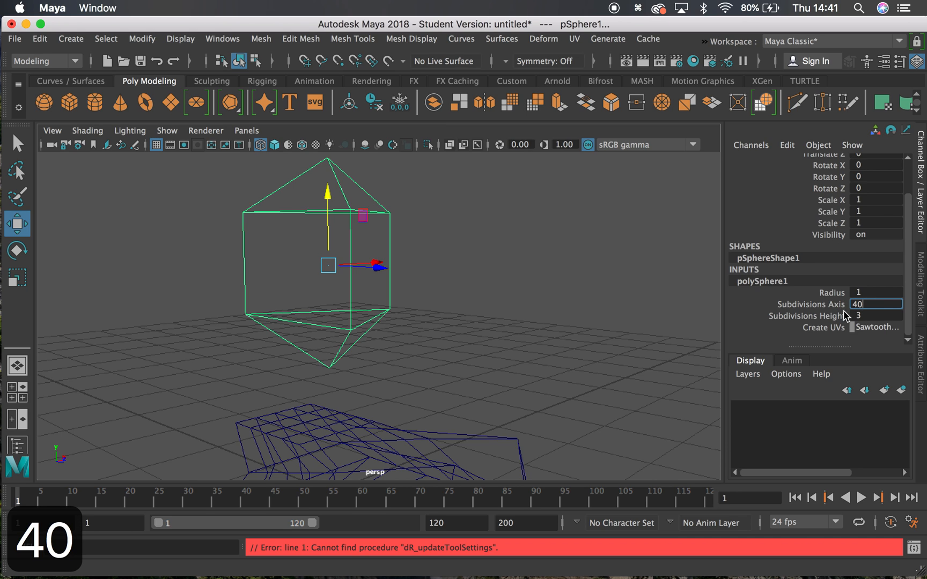
left_click(865, 316)
type("40")
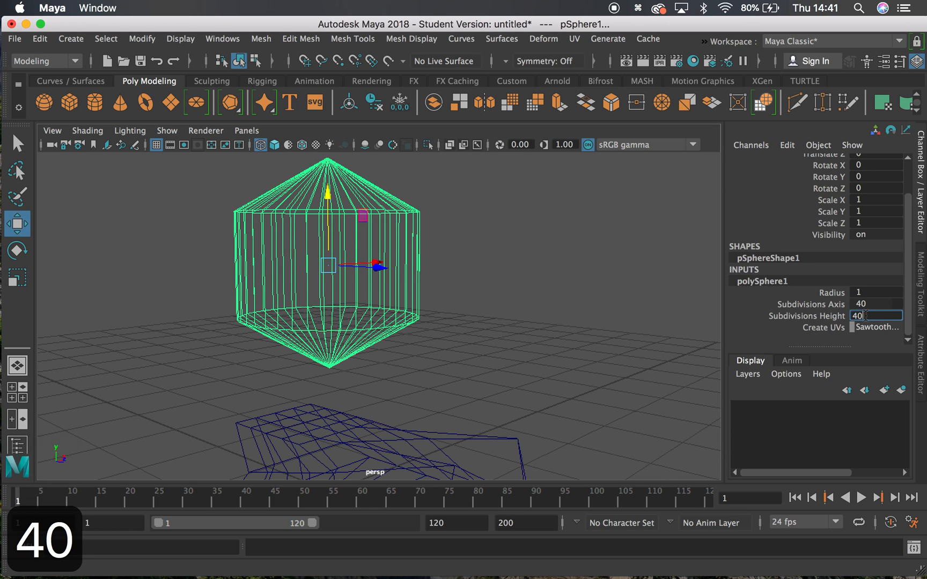
key("Return")
key("5")
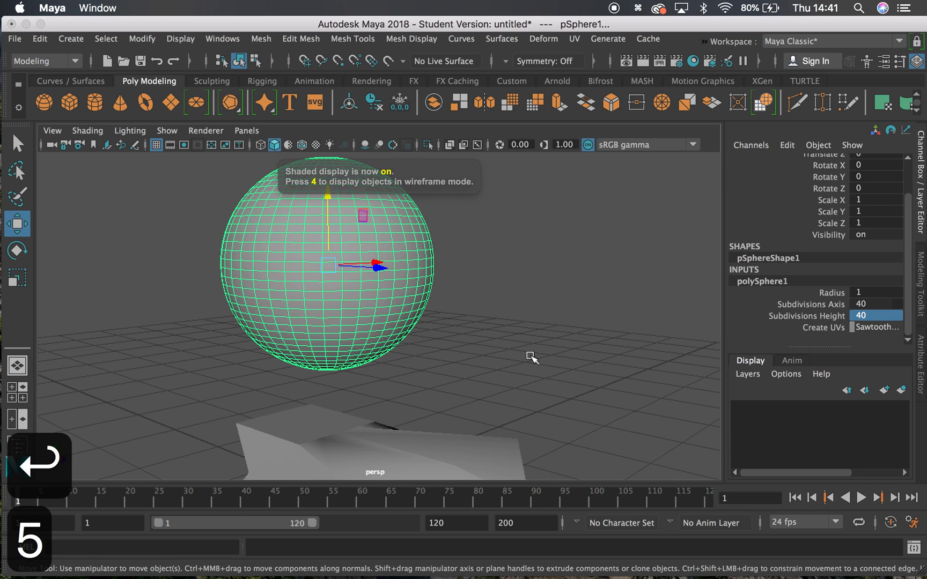
- Set the sphere's Subdivisions Axis and Subdivisions Height to 8
middle_click_drag(480, 289, 455, 291, "alt")
left_click_drag(455, 291, 516, 319, "alt")
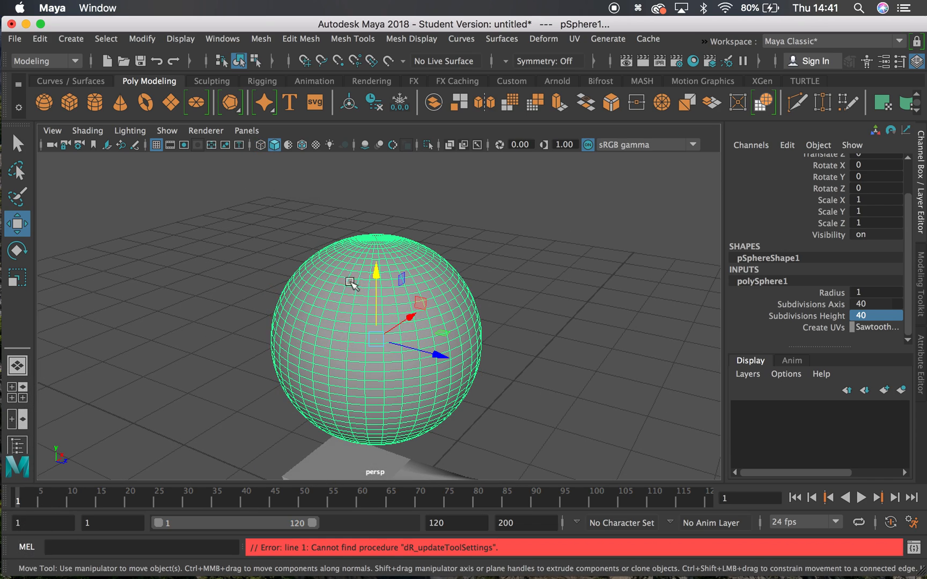
left_click_drag(420, 280, 453, 273, "alt")
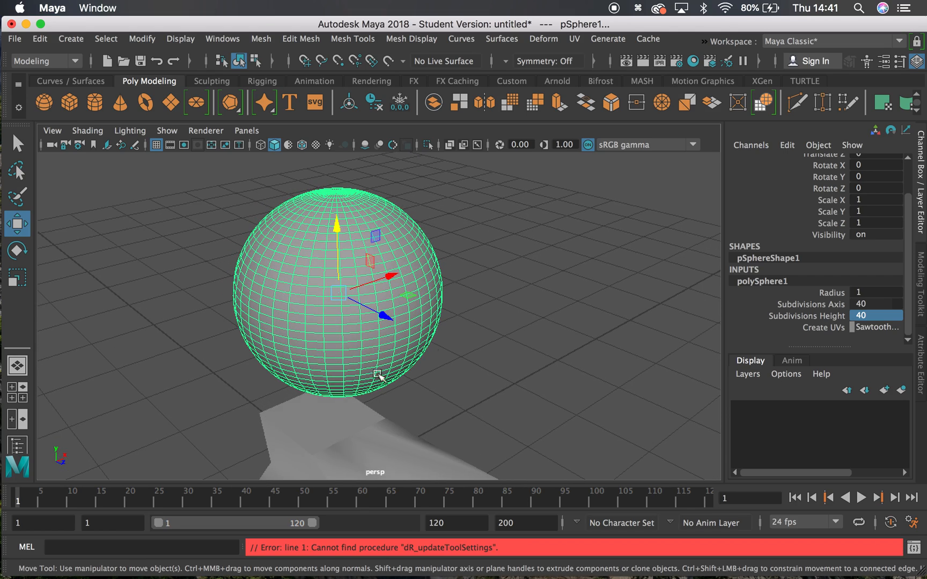
left_click_drag(873, 305, 873, 313)
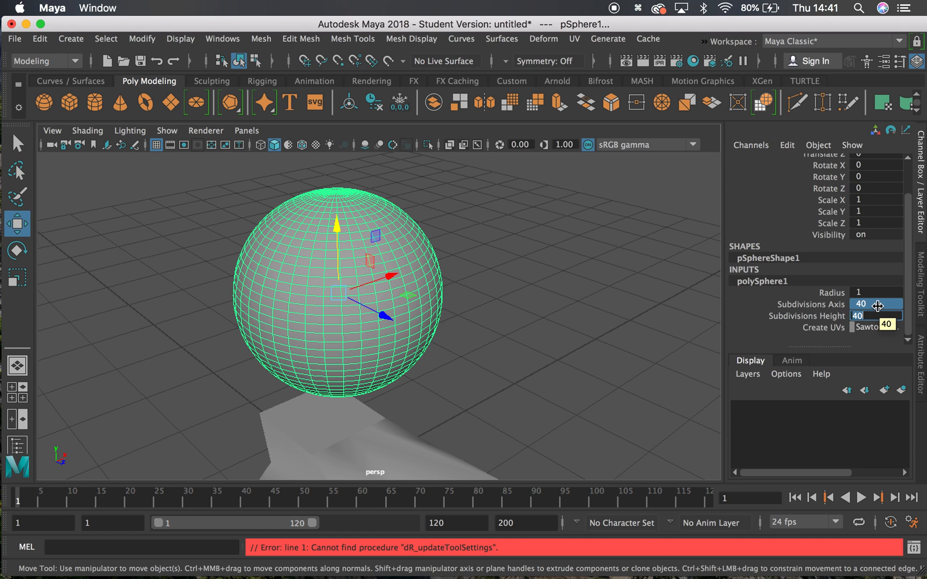
type("8")
key("Return")
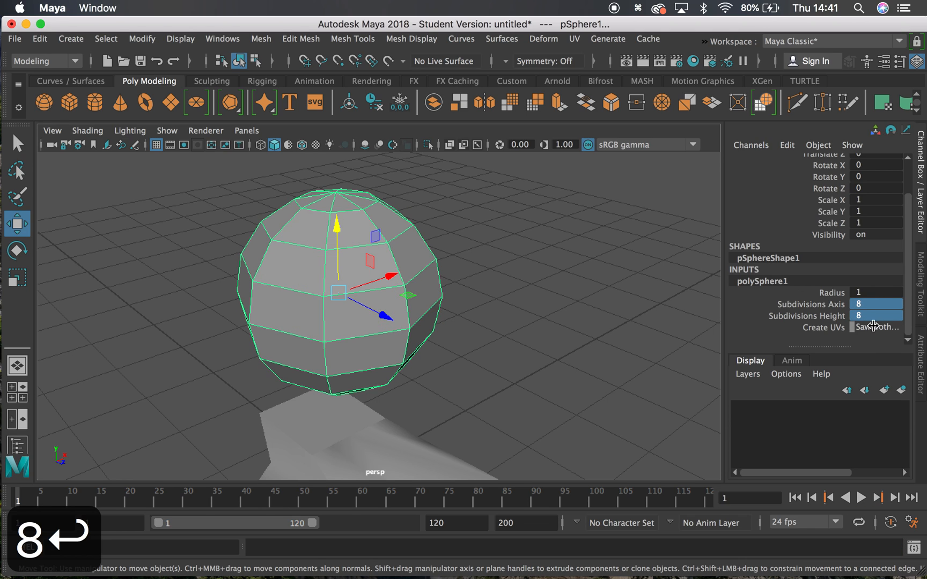
mouse_move(585, 228)
left_mouse_down("alt")
mouse_move(553, 229)
mouse_move(588, 239)
left_mouse_up("alt")
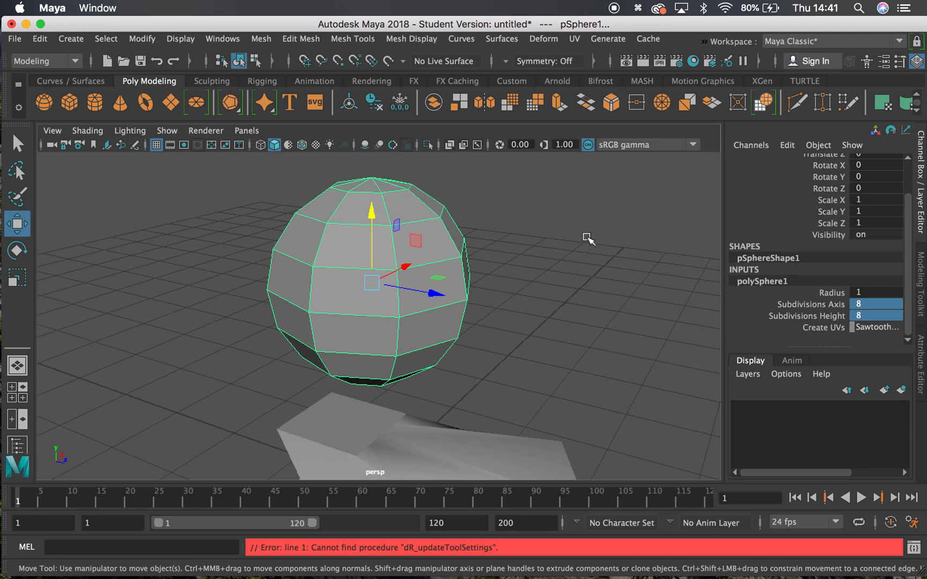
- Set the sphere's Translate Y to 0
scroll(596, 232, "up", 5)
scroll(603, 231, "down", 4)
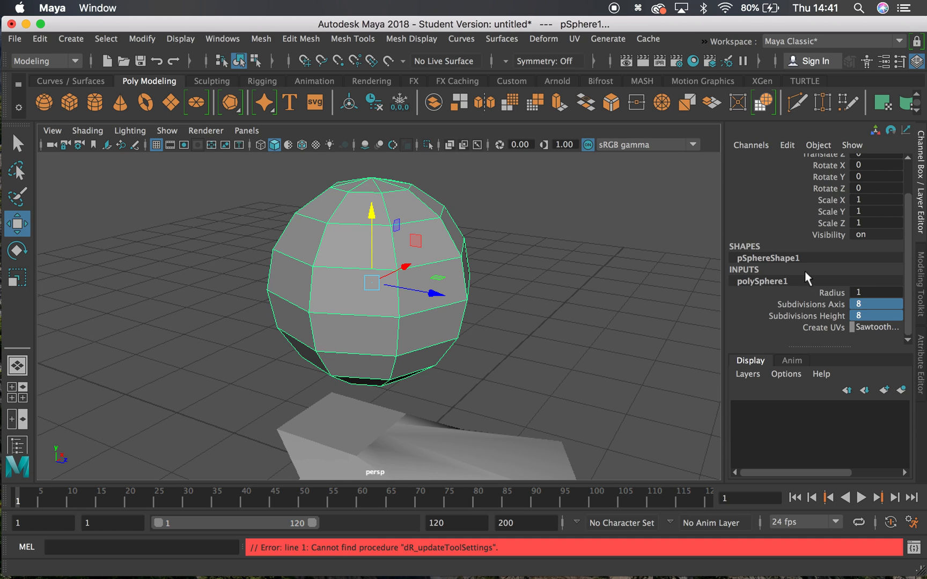
scroll(900, 189, "up", 2)
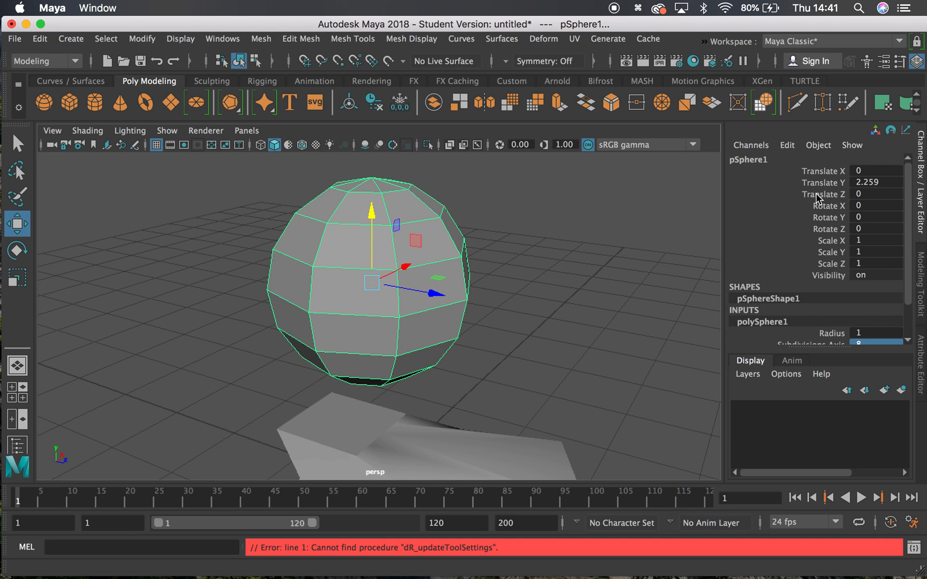
double_click(865, 184)
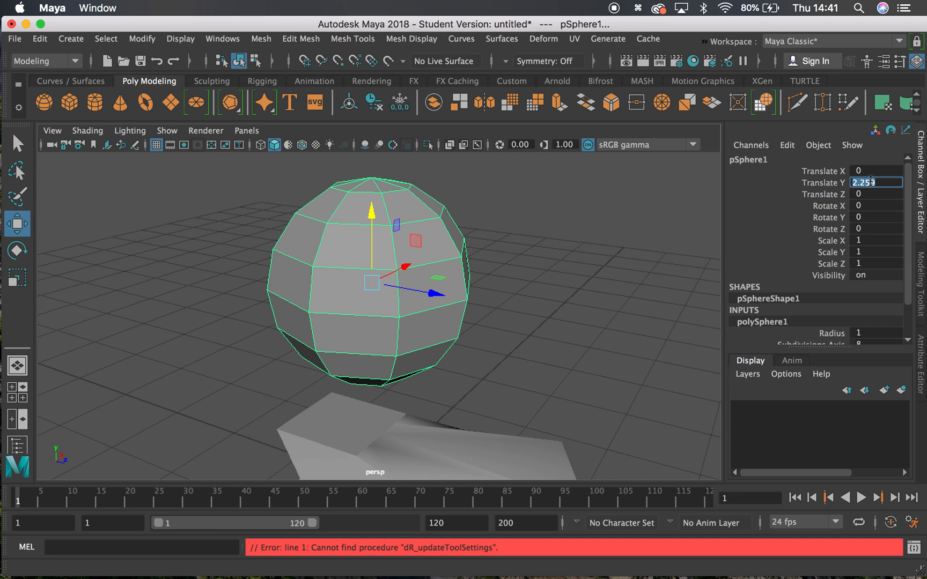
type("0")
key("Return")
- Delete the reshaped cube that intersects the sphere
middle_click_drag(432, 296, 424, 180, "alt")
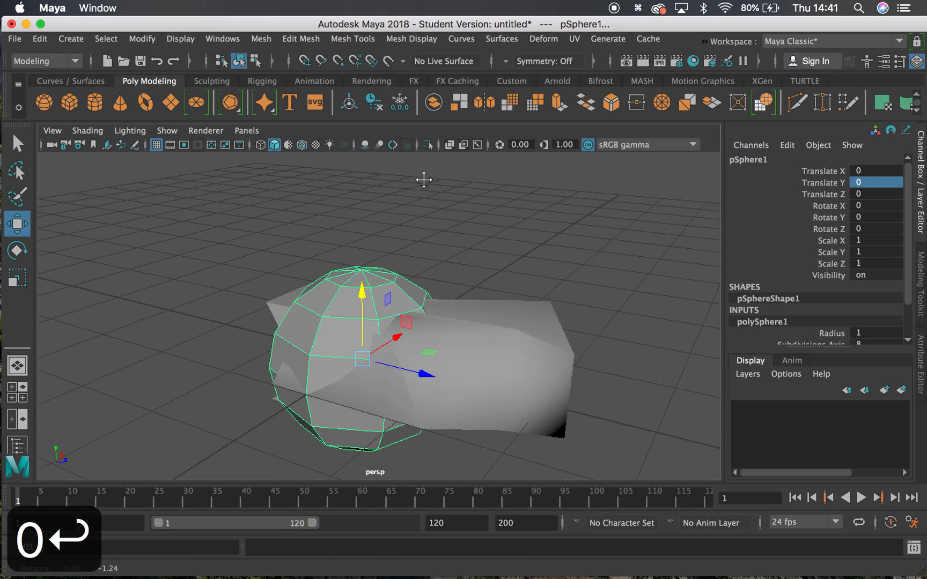
left_click(484, 364)
key("BackSpace")
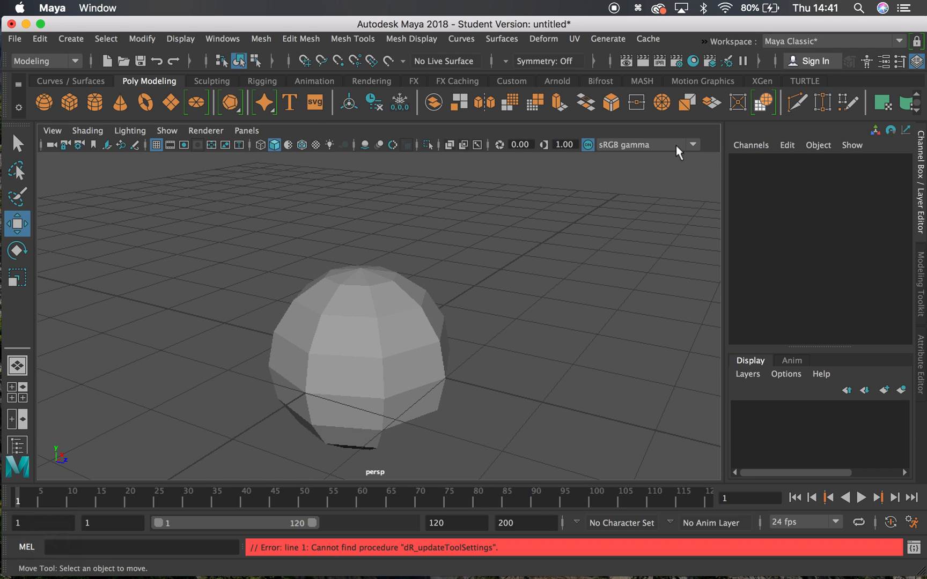
- Show the Attribute Editor with the sphere's attributes
left_click(884, 60)
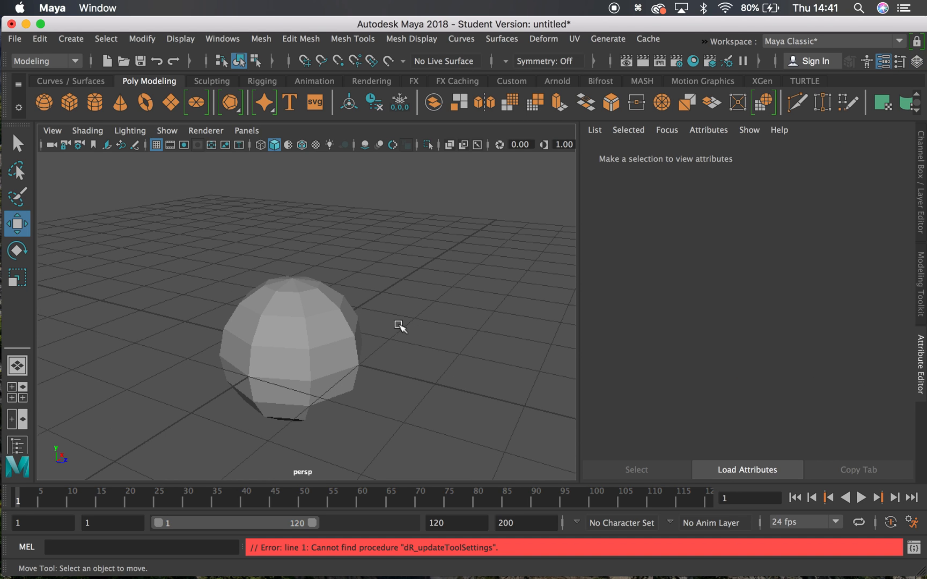
left_click(321, 306)
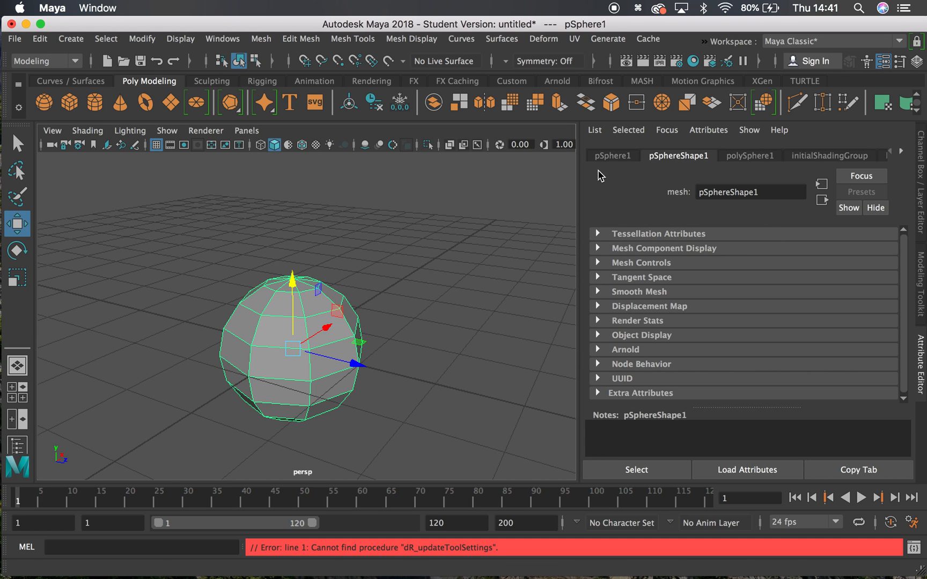
- Review the sphere's transform, shape, polySphere1, initialShadingGroup and lambert1 nodes, widening the Attribute Editor to reach them all
left_click(611, 156)
left_click(679, 155)
left_click(750, 156)
left_click(830, 156)
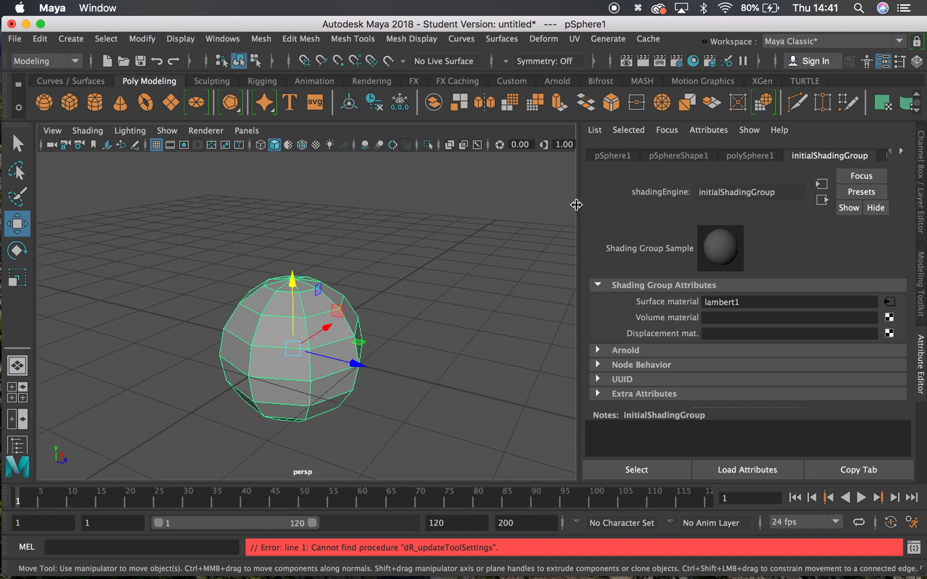
left_click_drag(579, 205, 384, 244)
left_click(706, 155)
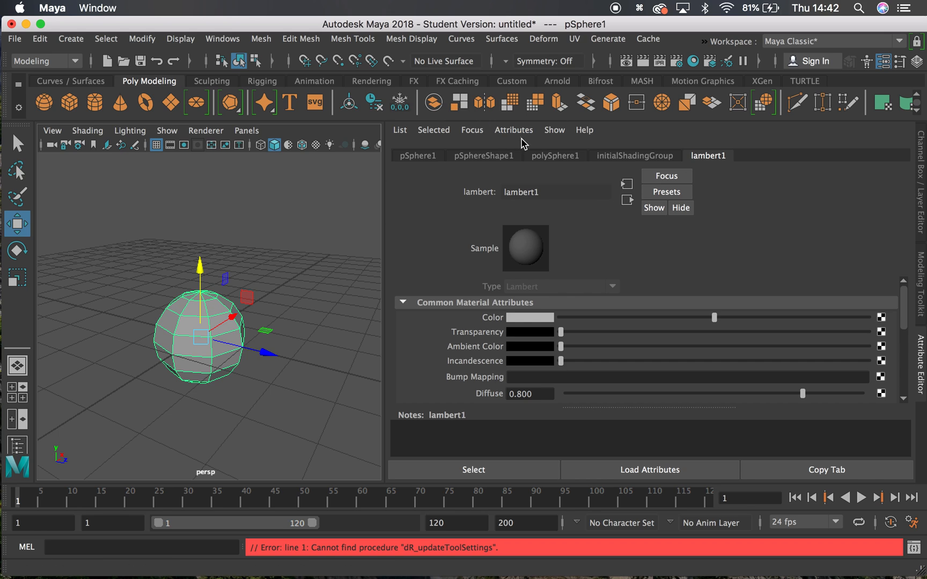
- Set the sphere's Subdivisions Axis and Subdivisions Height to 21 and its Radius to about 1.583 in the polySphere1 history
left_click(555, 157)
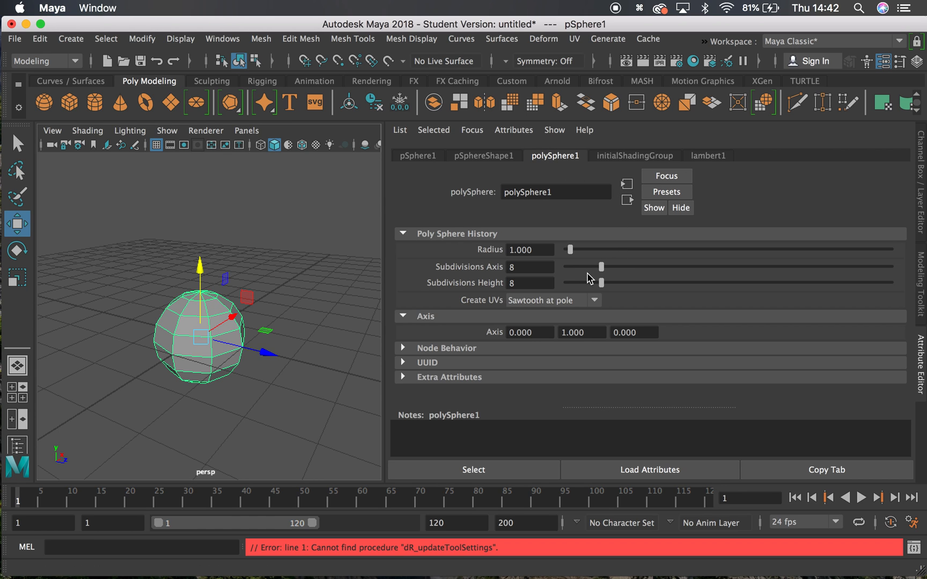
left_click_drag(603, 273, 679, 274)
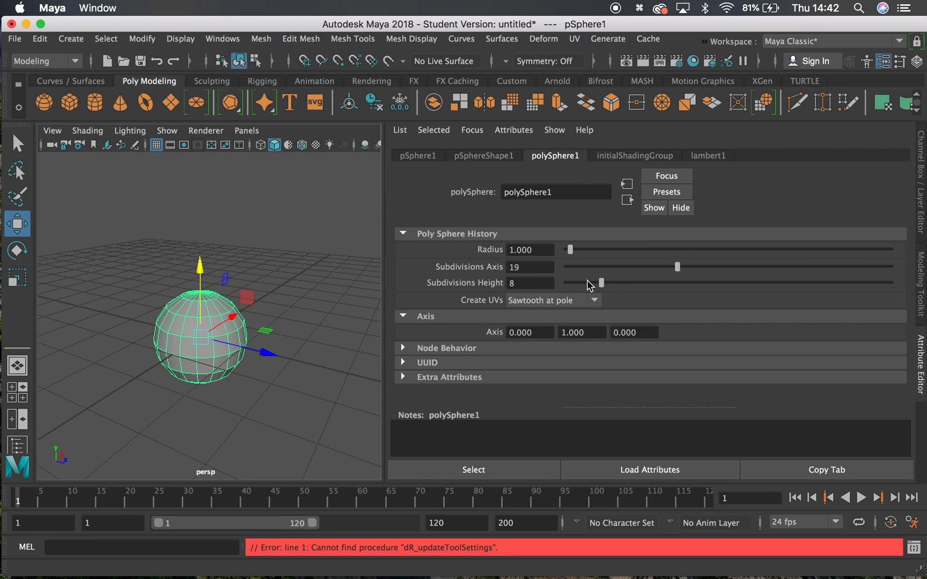
left_click_drag(606, 286, 691, 268)
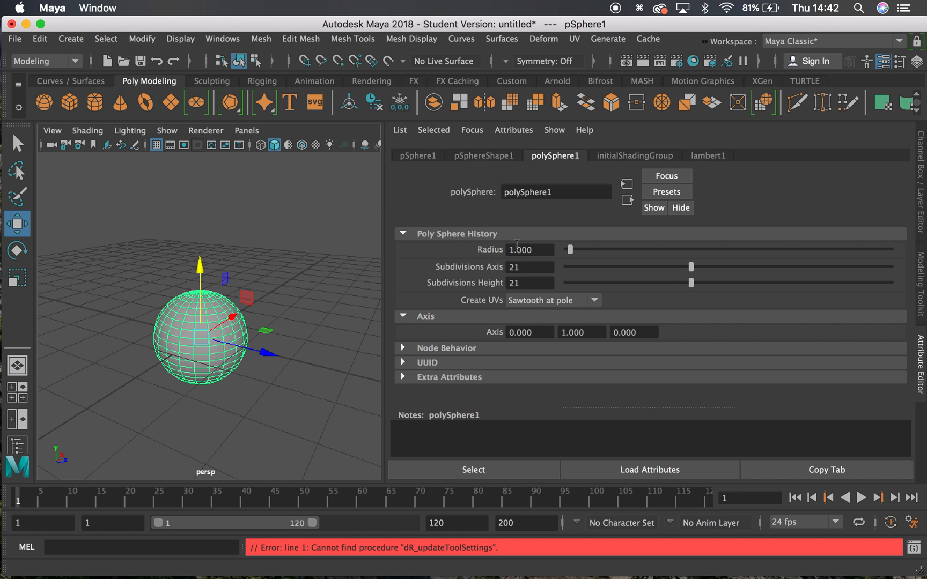
mouse_move(570, 247)
left_mouse_down()
mouse_move(588, 248)
mouse_move(573, 253)
left_mouse_up()
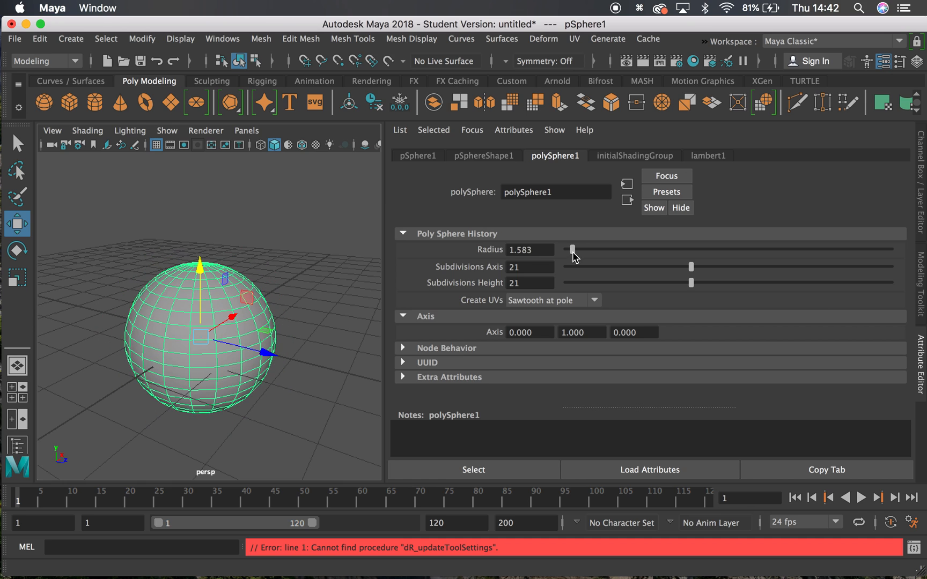
- Compare the sphere's shape node attributes with its Channel Box entries, returning to the Attribute Editor
left_click(472, 157)
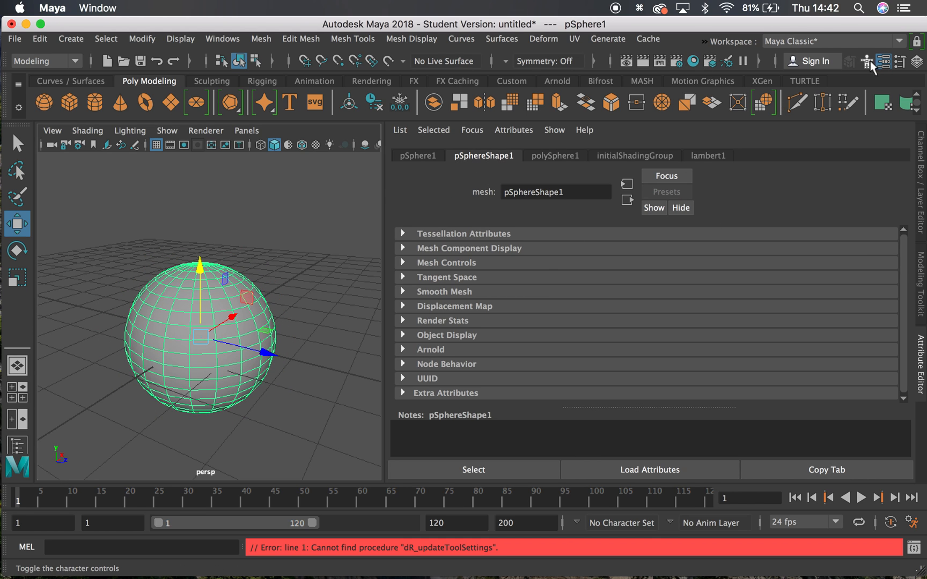
left_click(917, 62)
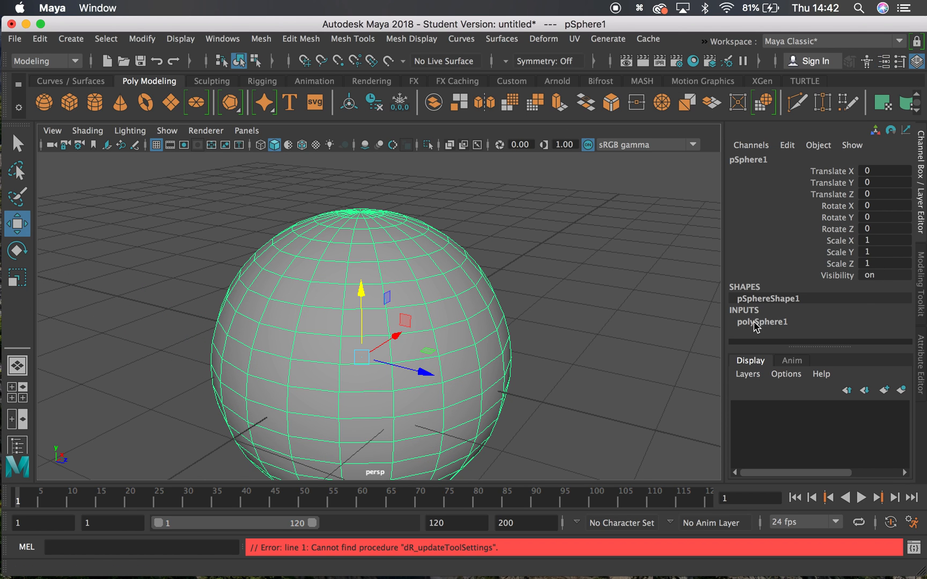
left_click(883, 61)
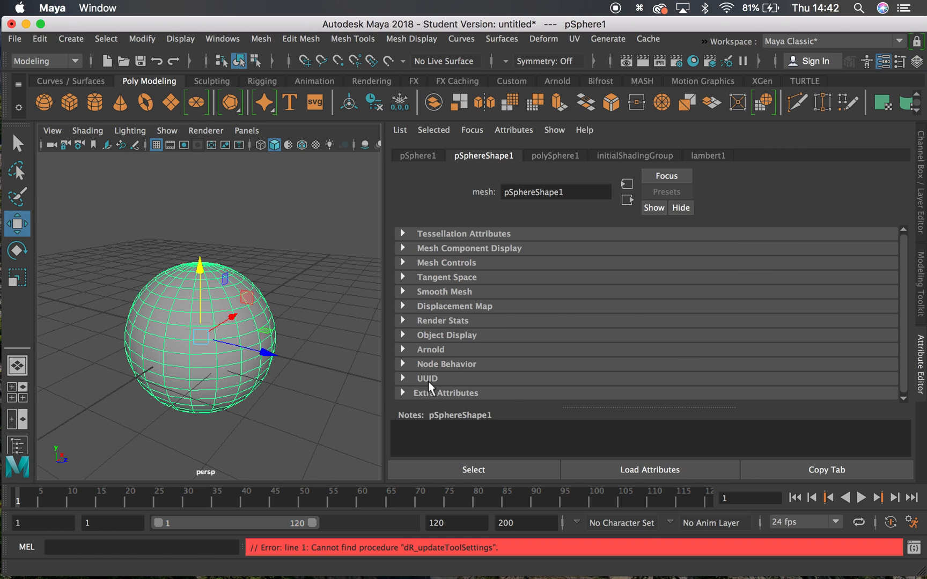
- Toggle Casts Shadows off and back on in the sphere shape's Render Stats, and narrow the Attribute Editor again
left_click(405, 319)
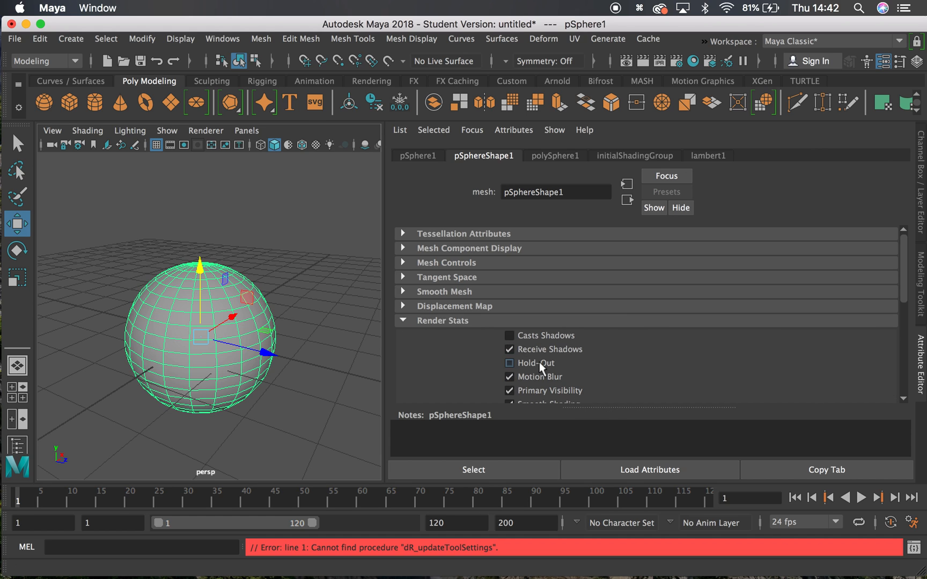
left_click(512, 337)
left_click_drag(385, 192, 579, 204)
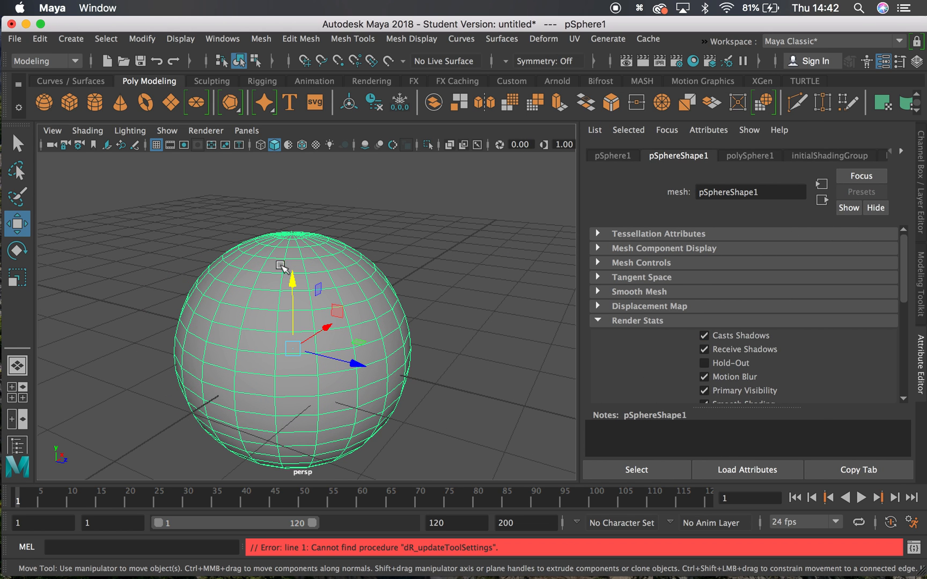
- Create a polygon torus and raise it along Y to sit on top of the sphere
left_click_drag(411, 226, 389, 254, "alt")
middle_click_drag(439, 295, 444, 232, "alt")
scroll(445, 243, "up", 5)
scroll(445, 244, "down", 3)
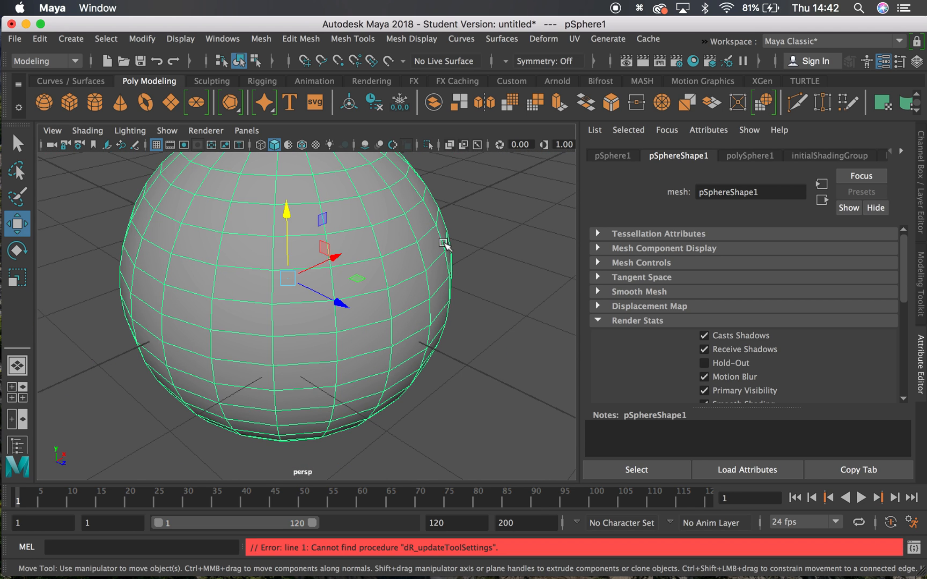
scroll(207, 225, "down", 5)
left_click(146, 103)
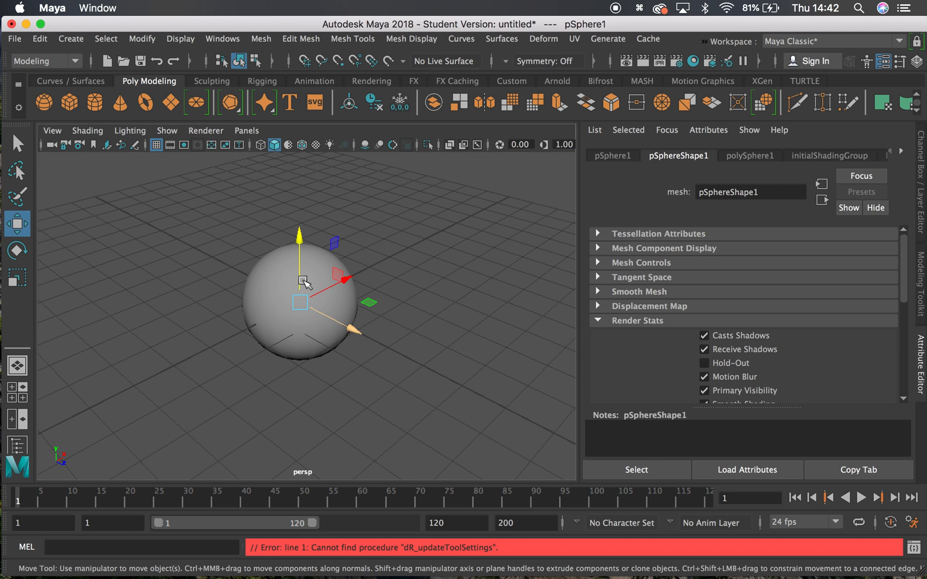
left_click_drag(300, 237, 304, 172)
left_click_drag(239, 246, 273, 261, "alt")
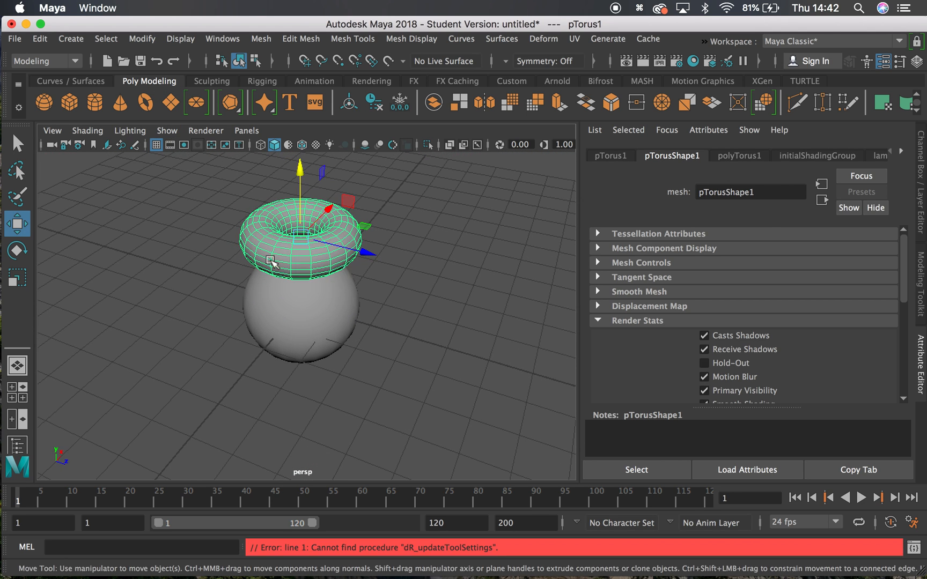
- Set the torus's Subdivisions Axis to 10 and Subdivisions Height to 11 in its polyTorus1 history
left_click(740, 155)
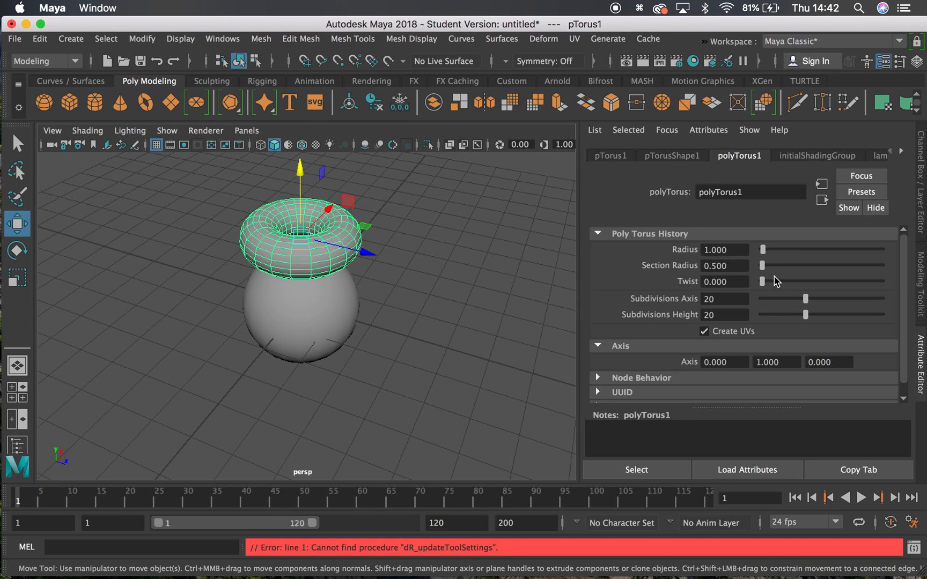
left_click_drag(807, 306, 782, 317)
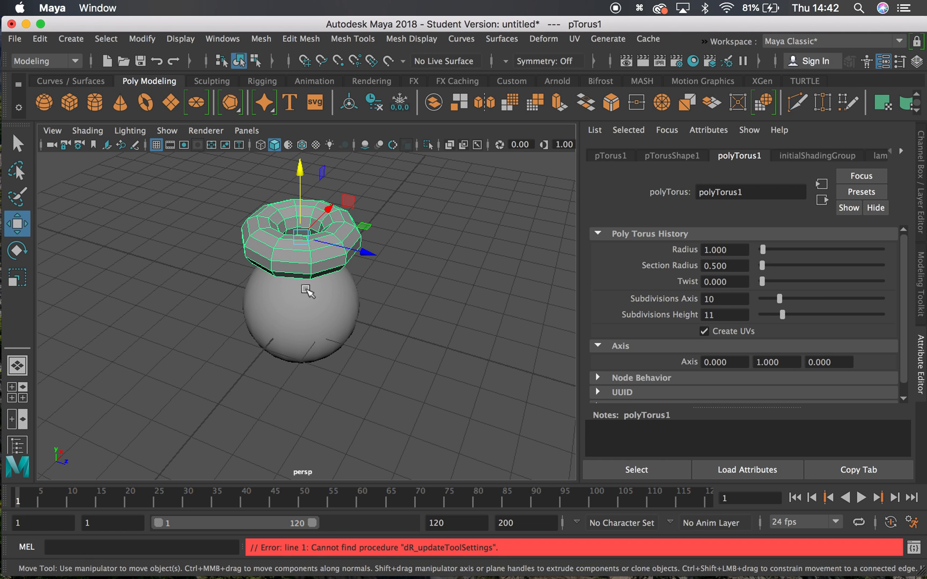
mouse_move(369, 293)
left_mouse_down("alt")
mouse_move(431, 260)
mouse_move(407, 268)
mouse_move(386, 296)
left_mouse_up("alt")
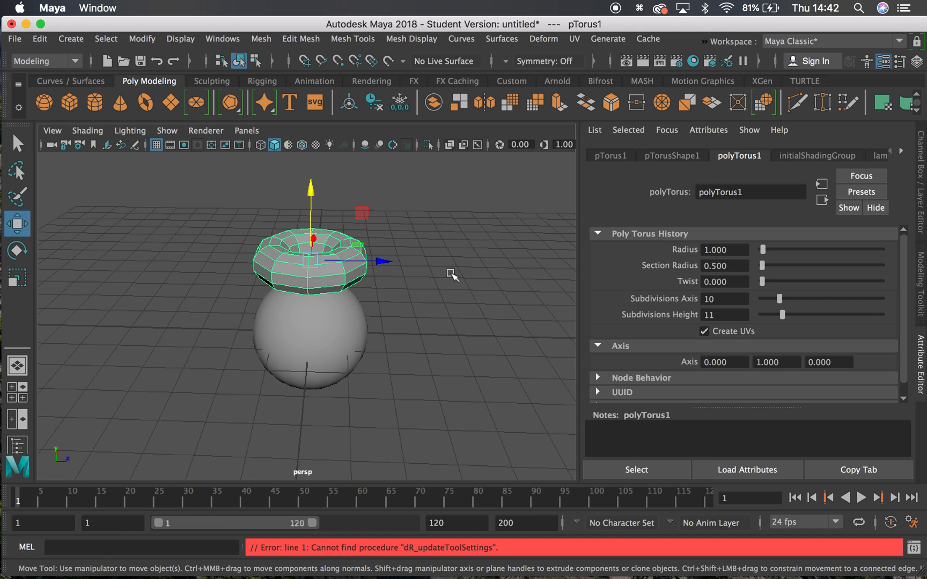